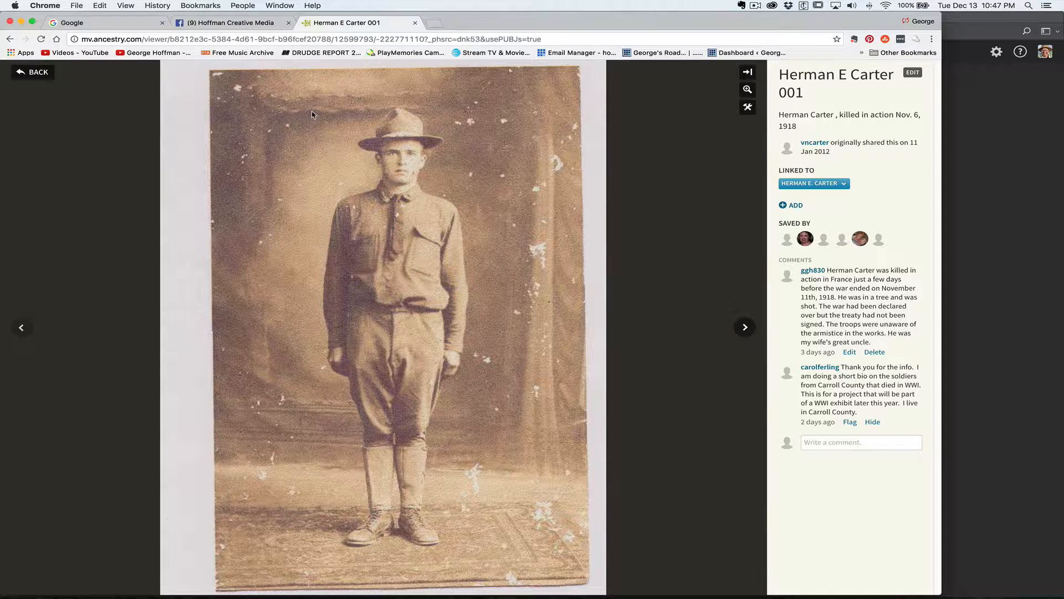
Open the soldier's full-length portrait from his photo gallery and capture the photo area as a screenshot
left_click(34, 73)
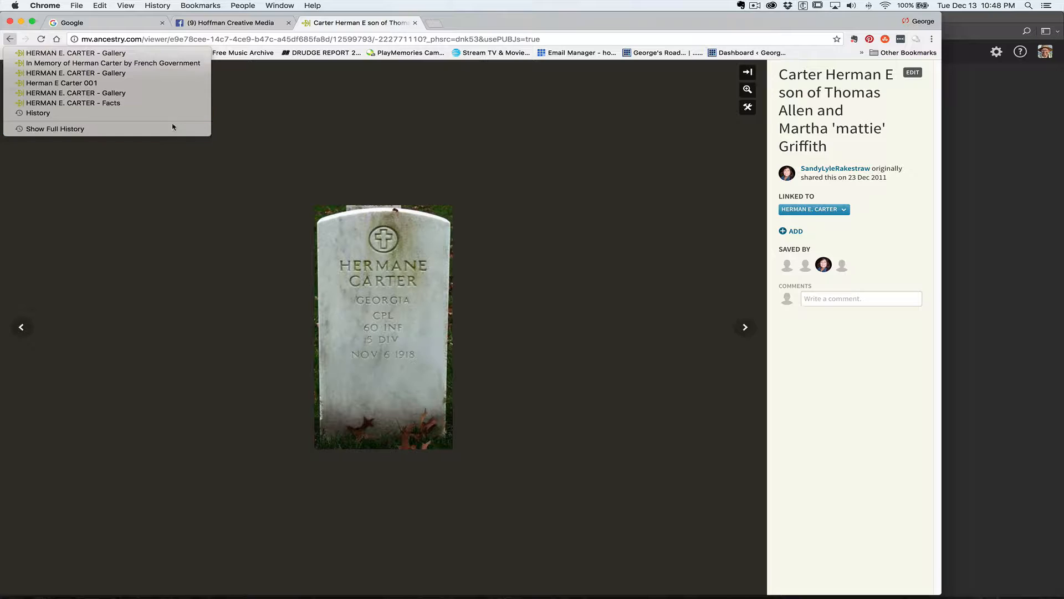
left_click(98, 54)
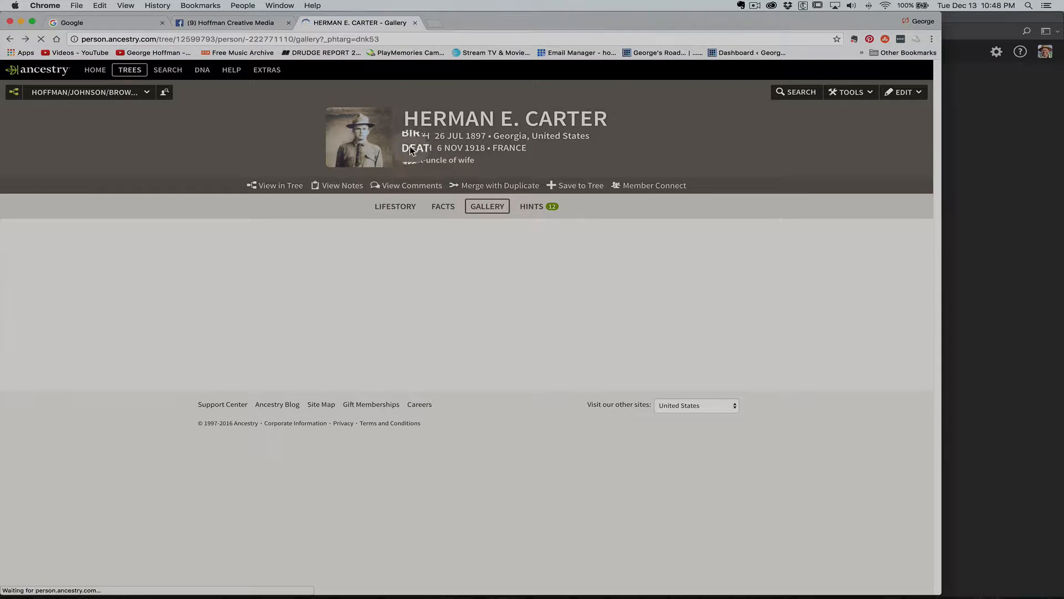
left_click(137, 316)
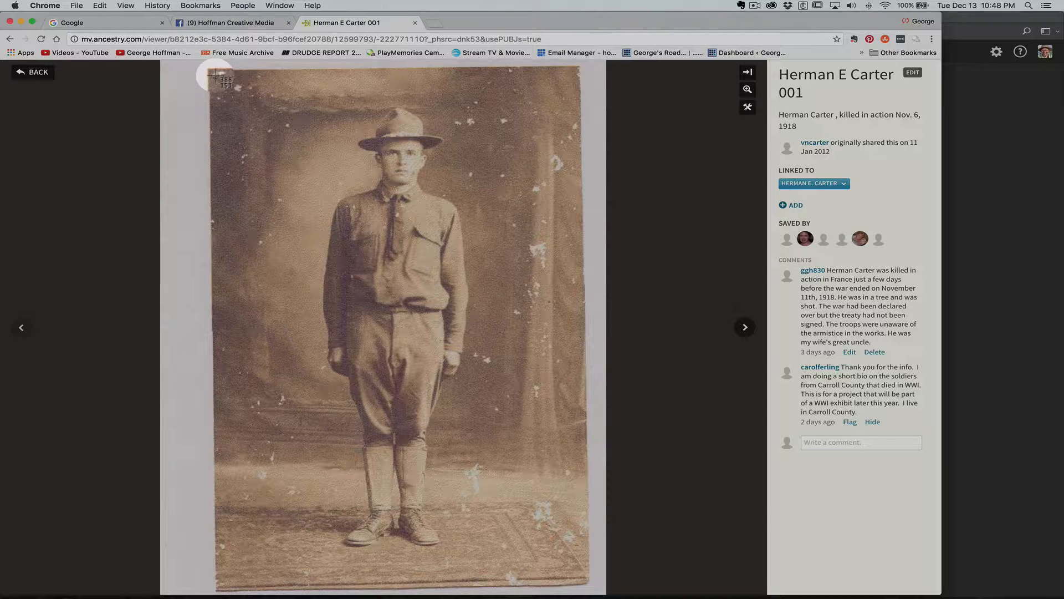
left_click_drag(220, 73, 577, 576)
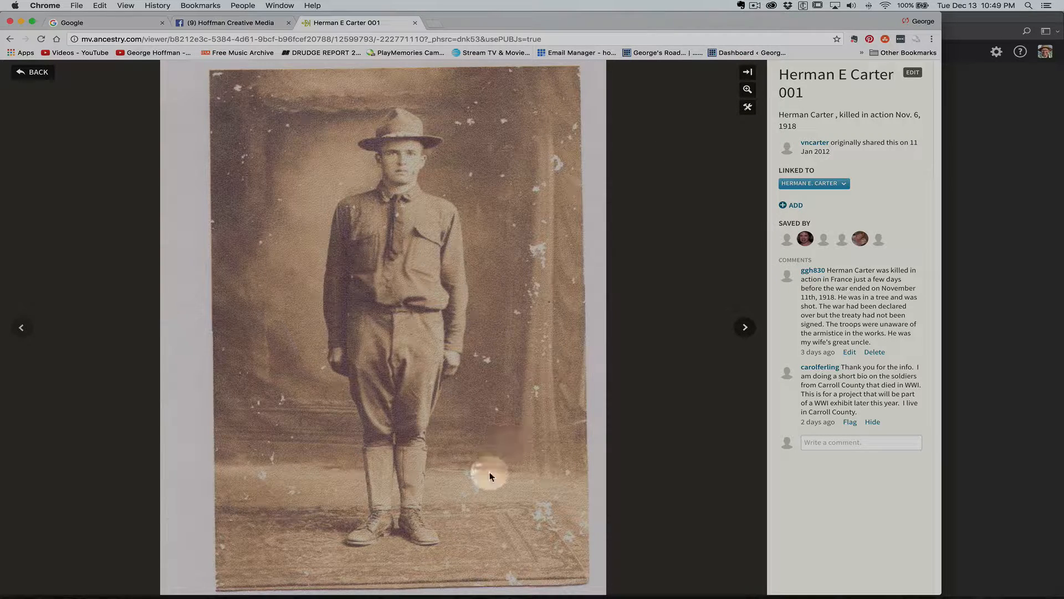
Switch to Photoshop and open the unretouched JPG of the soldier portrait
mouse_move(456, 597)
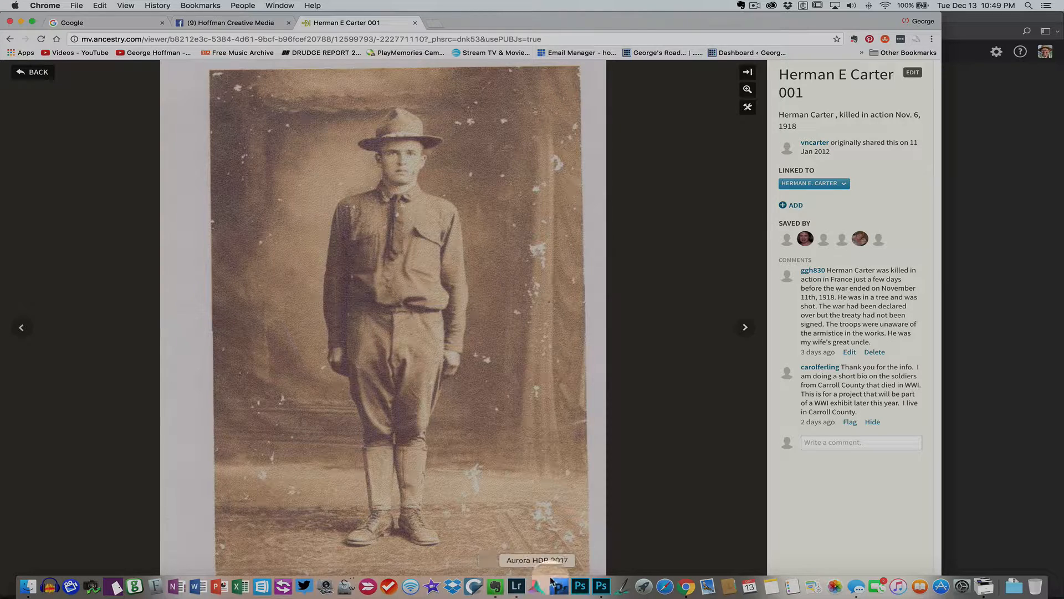
left_click(601, 586)
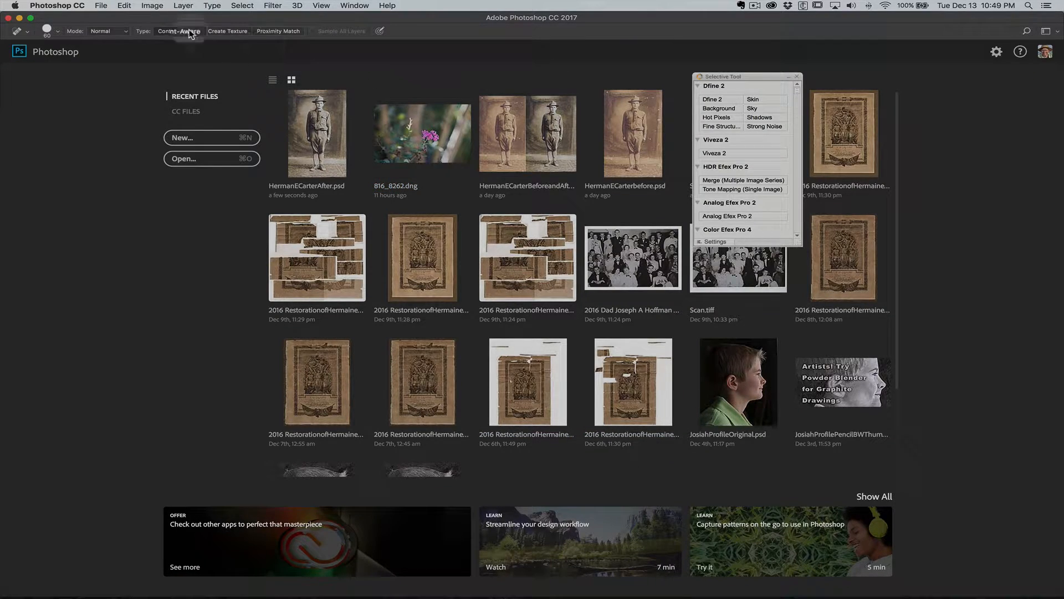
left_click(101, 6)
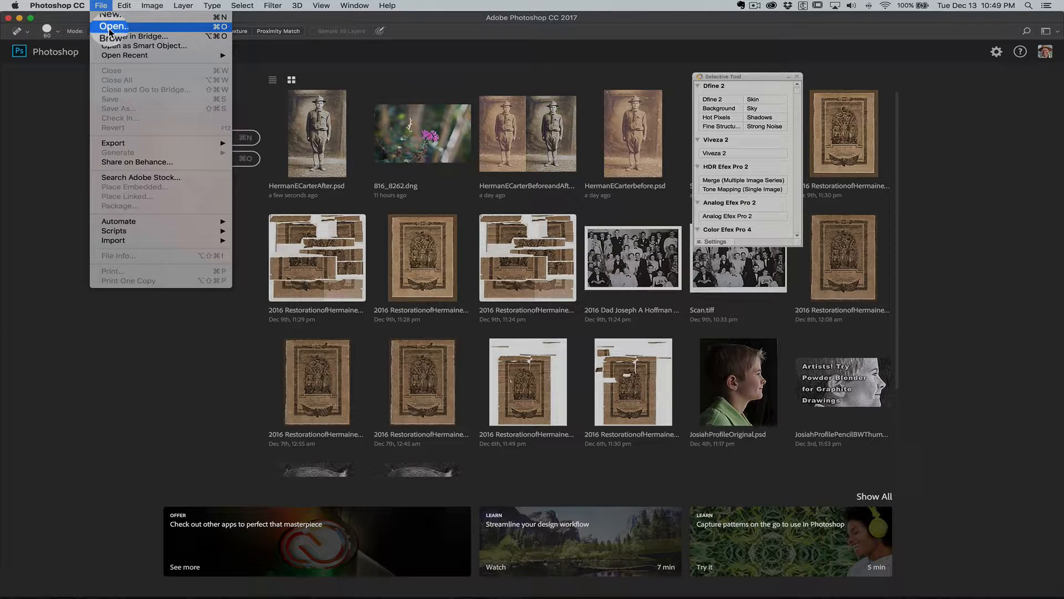
left_click(110, 27)
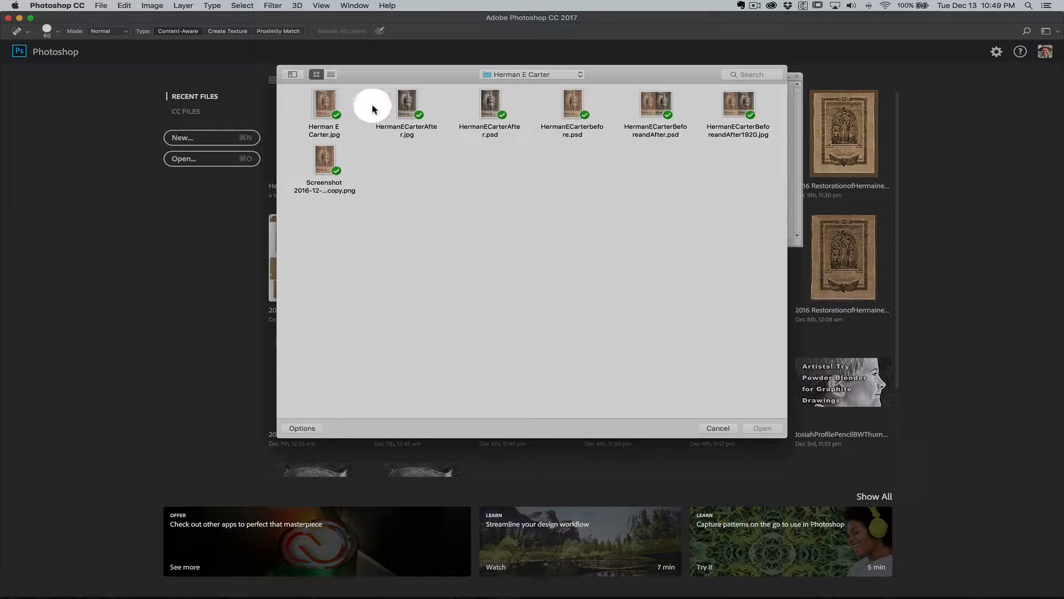
left_click(326, 103)
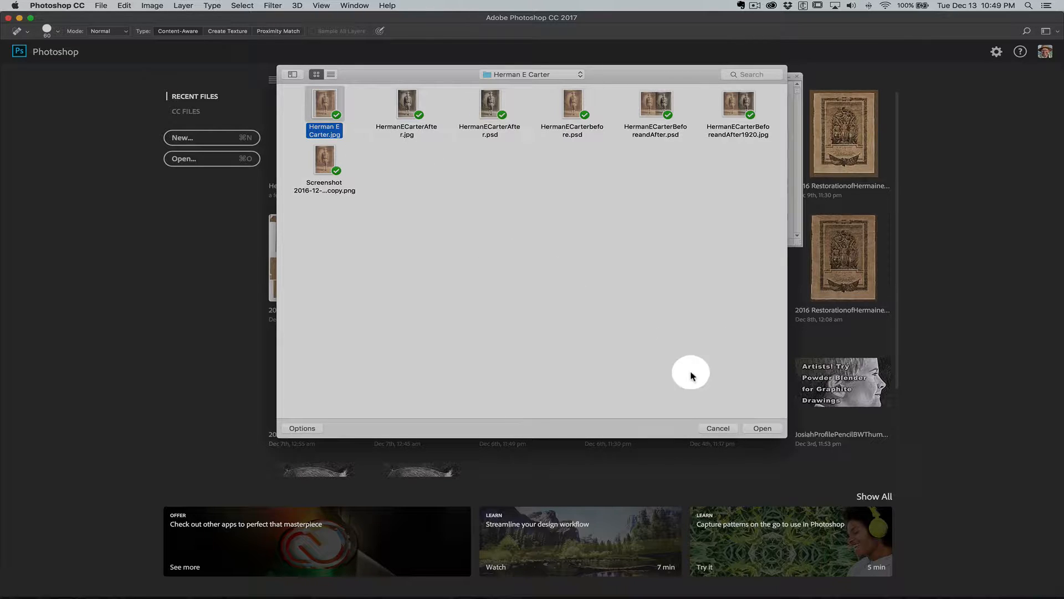
left_click(760, 428)
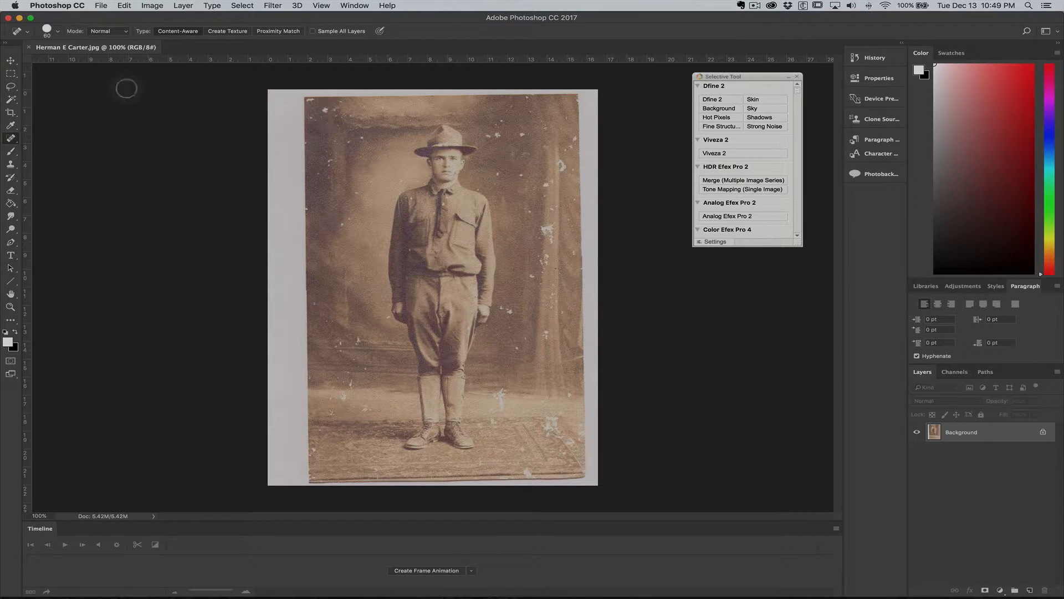
Draw a crop frame over the soldier photo and clear the crop ratio's width and height values
left_click(14, 113)
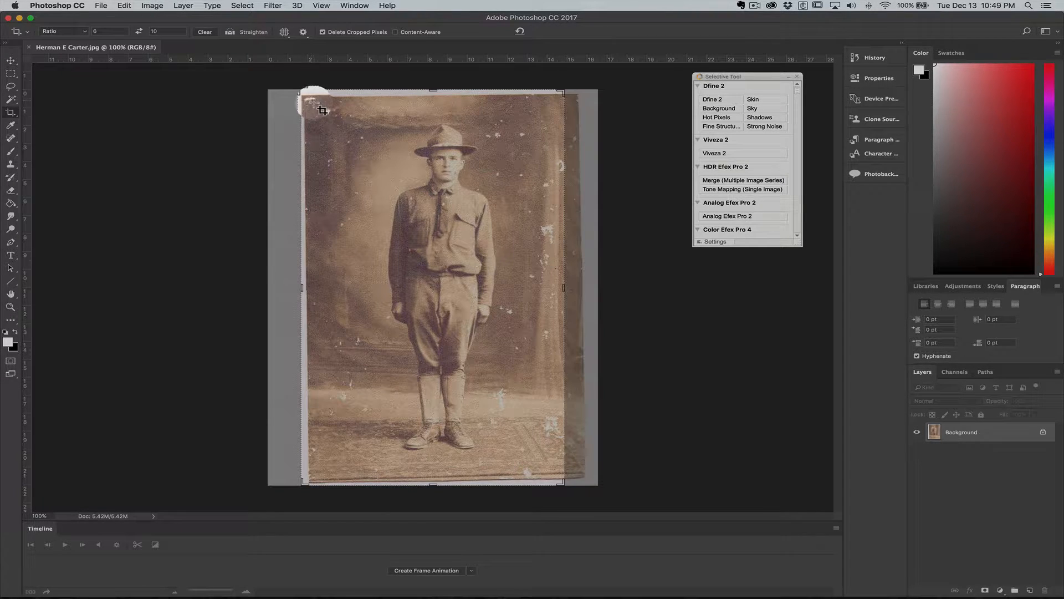
left_click_drag(309, 100, 601, 476)
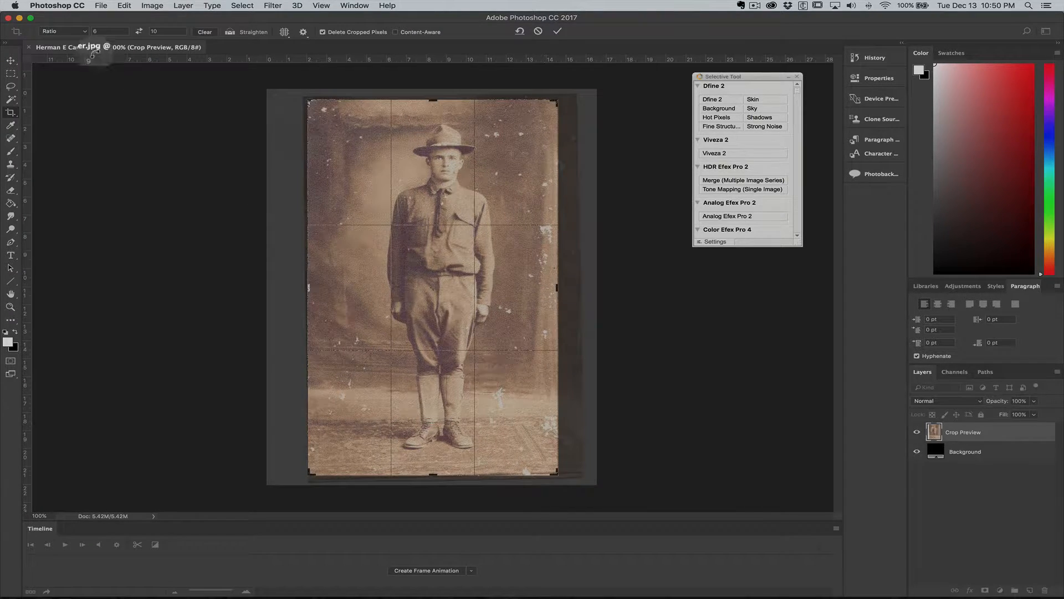
double_click(100, 31)
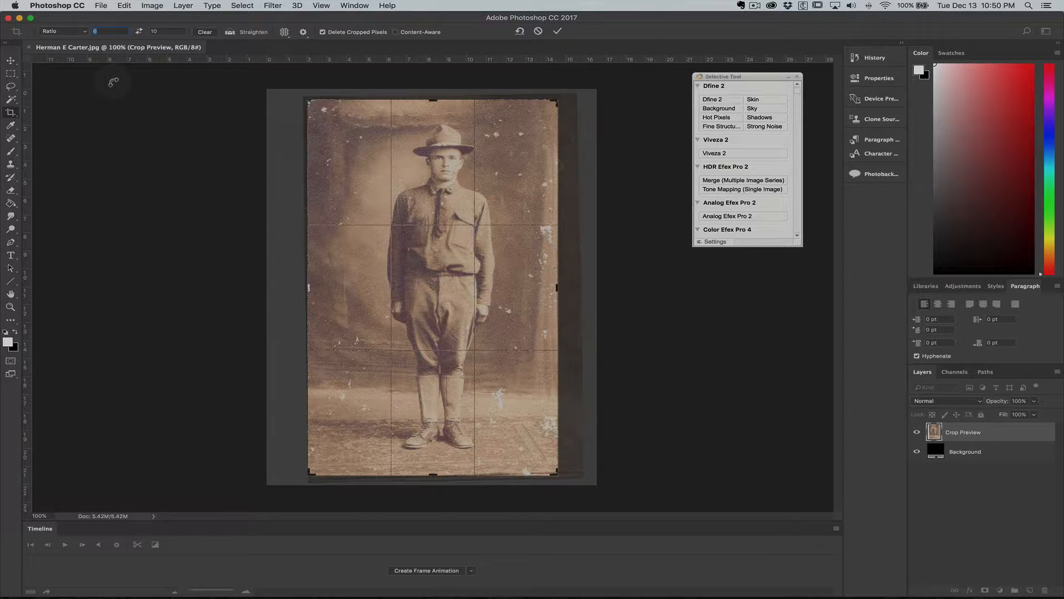
key("BackSpace")
left_click_drag(162, 31, 146, 31)
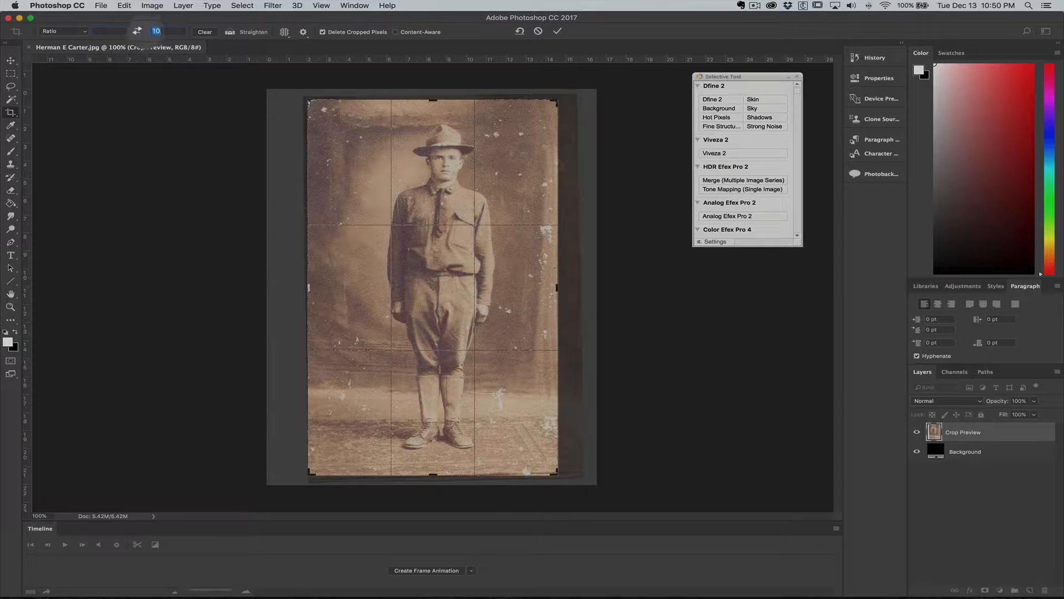
key("BackSpace")
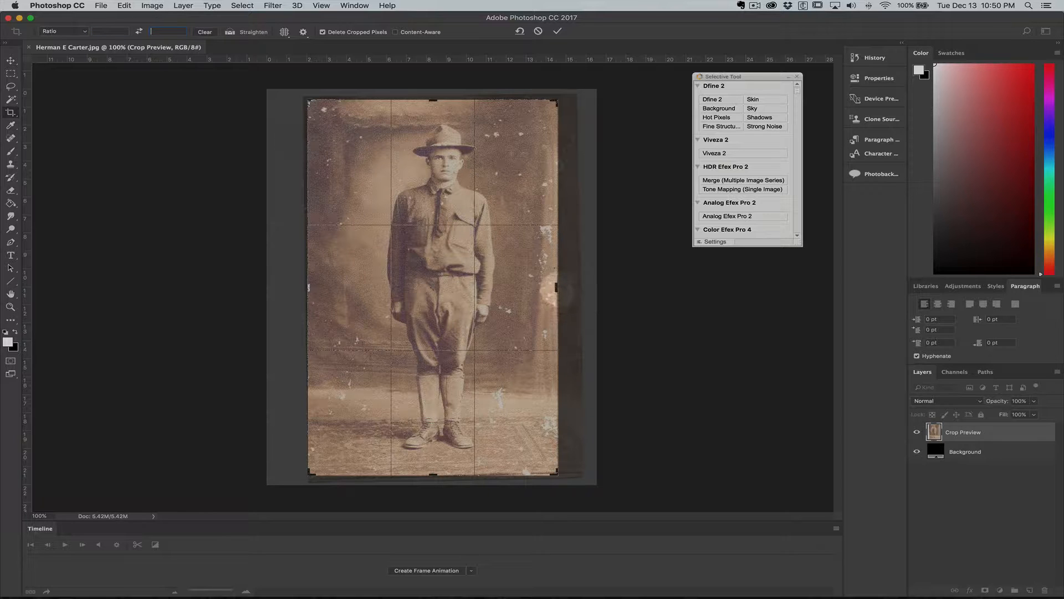
Fit the crop frame just inside the old photo's edges, excluding the pale scan border, and apply the crop
left_click(556, 287)
left_click_drag(557, 285, 567, 283)
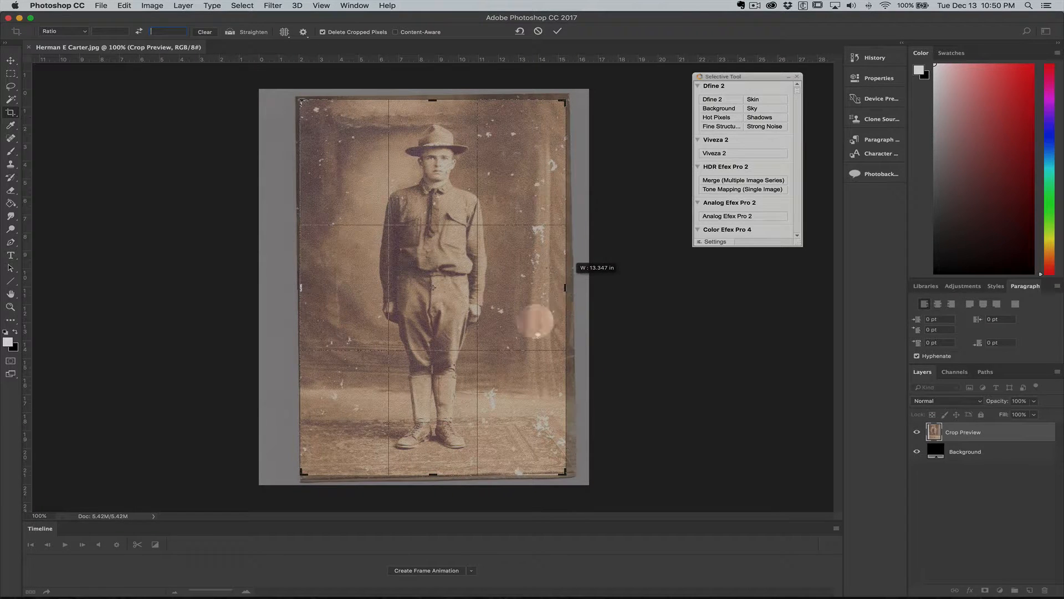
left_click(303, 473)
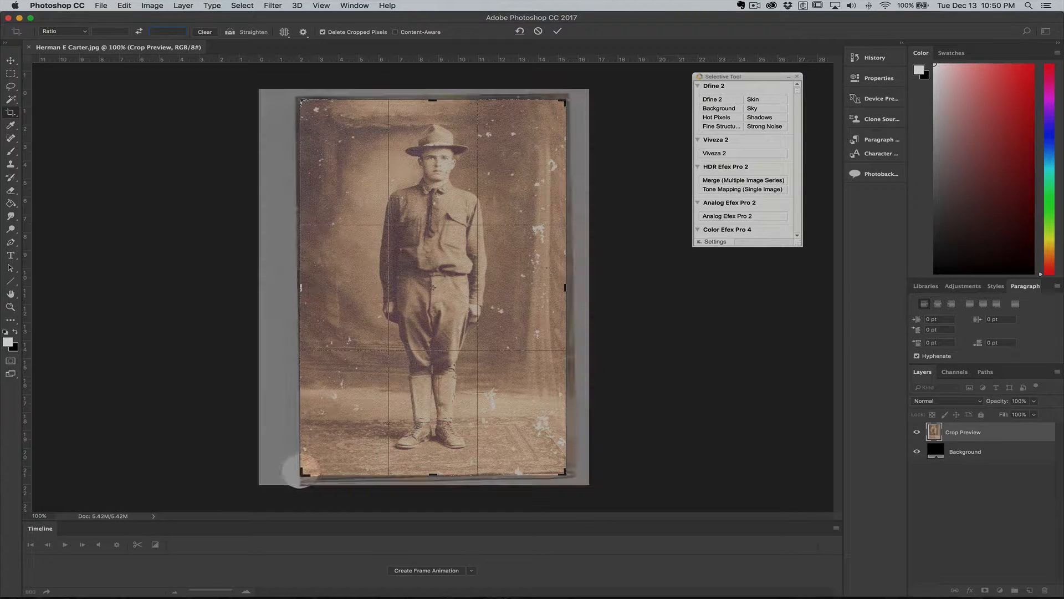
left_click_drag(302, 473, 309, 473)
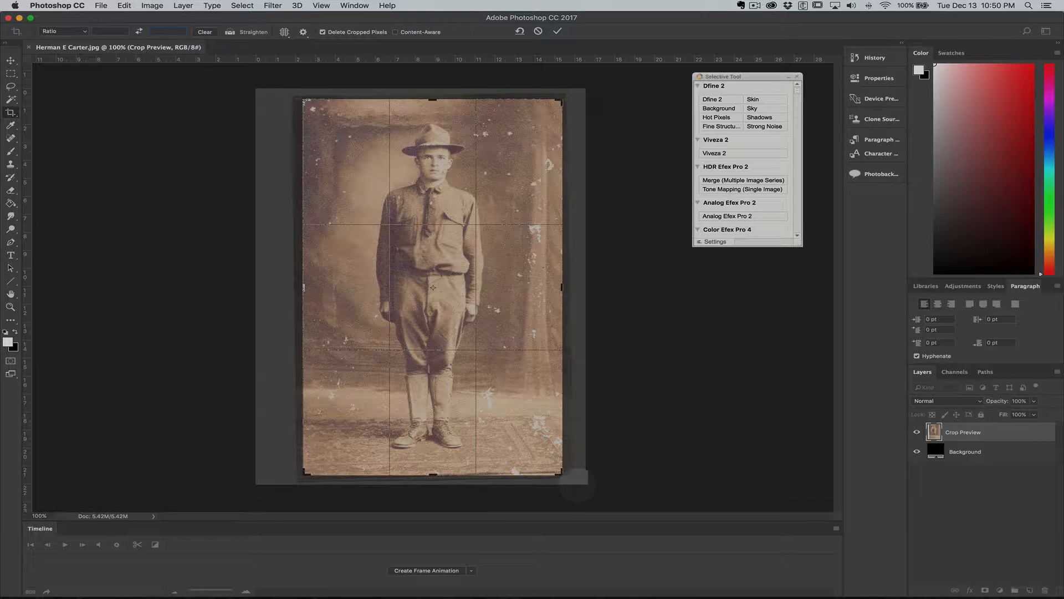
left_click(576, 477)
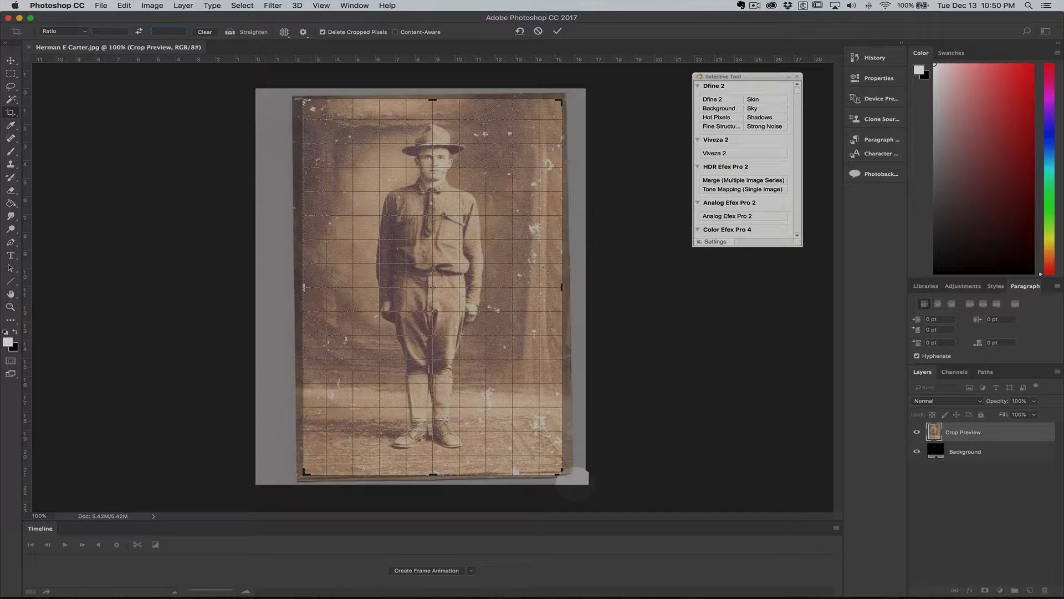
mouse_move(577, 476)
left_mouse_down()
mouse_move(600, 459)
mouse_move(585, 462)
left_mouse_up()
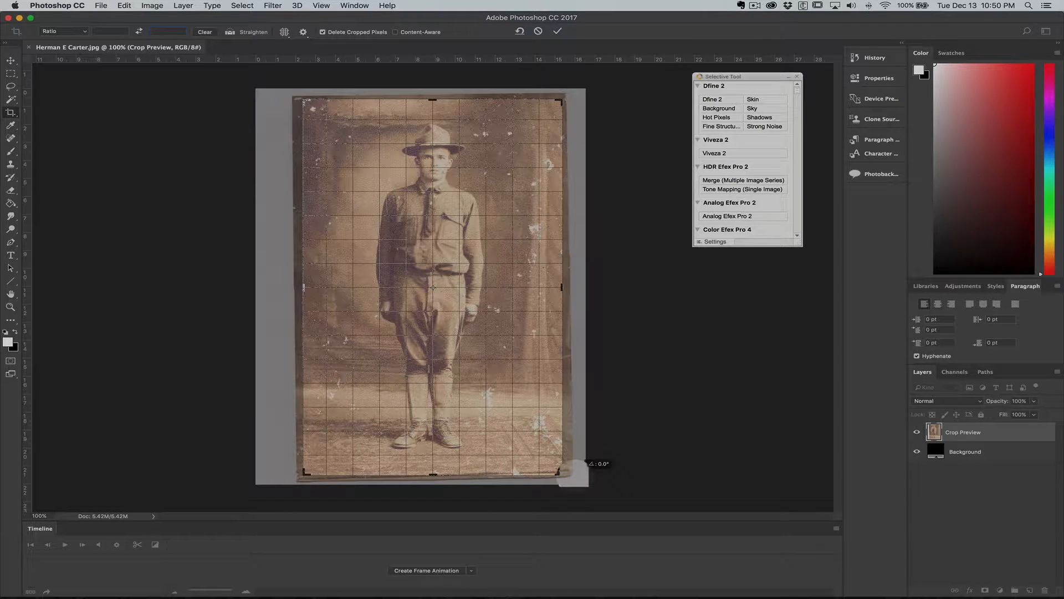
left_click_drag(585, 461, 585, 462)
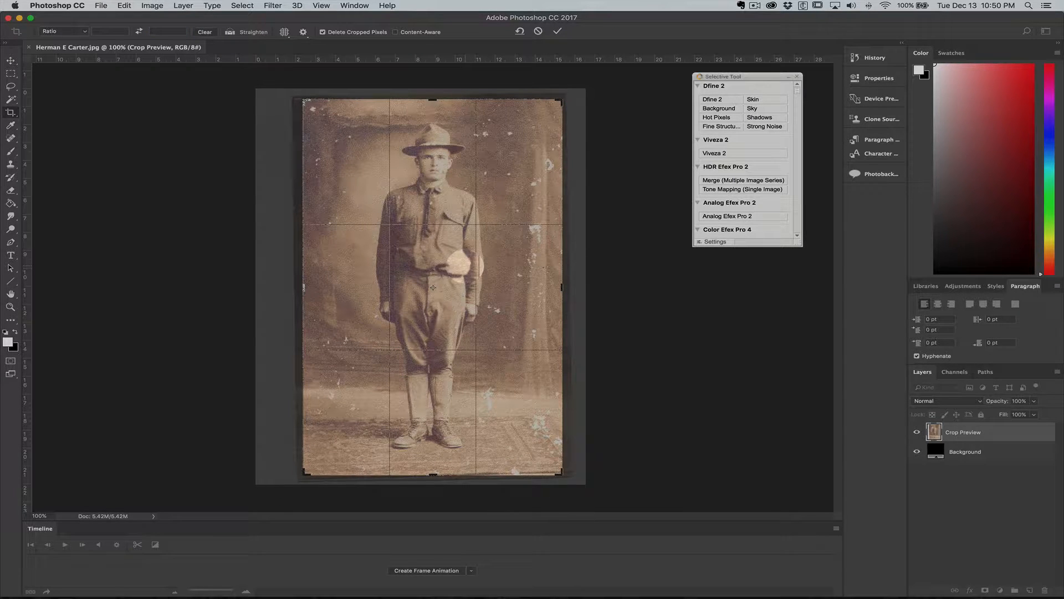
key("Return")
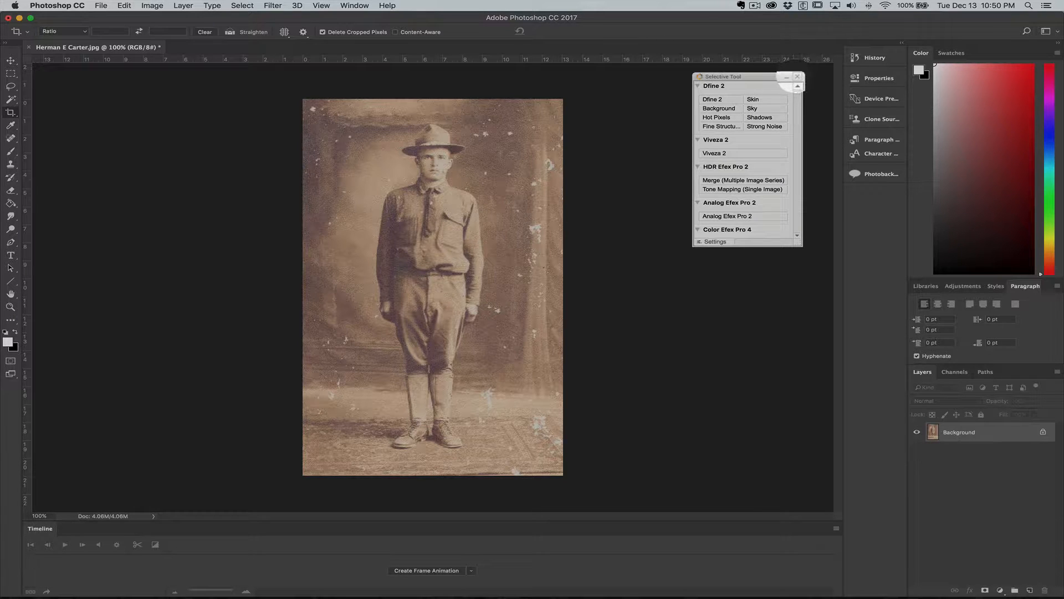
Close the floating Selective Tool window and duplicate the Background layer
left_click(797, 77)
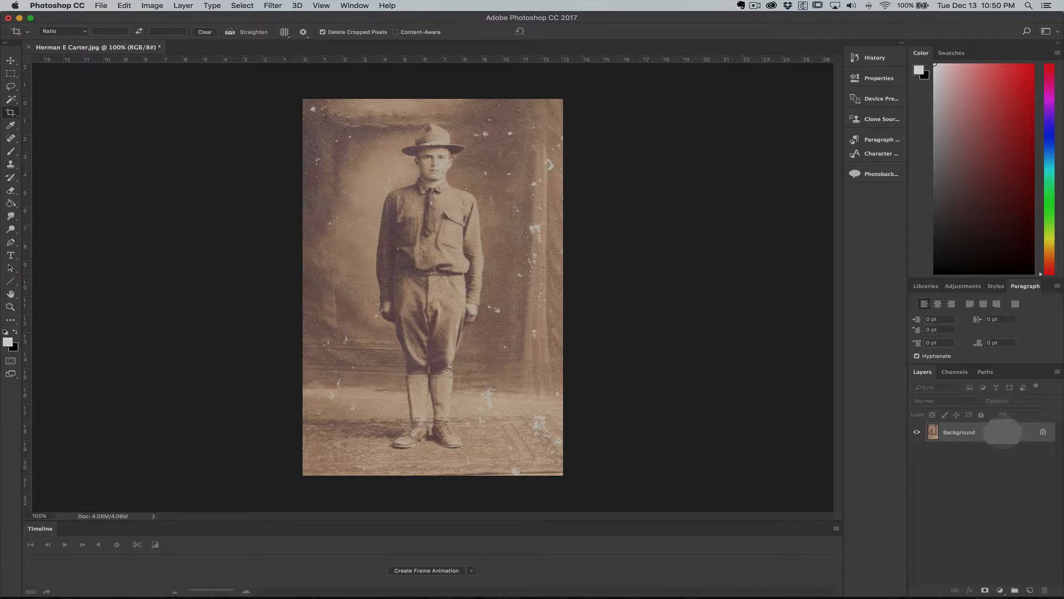
double_click(995, 431)
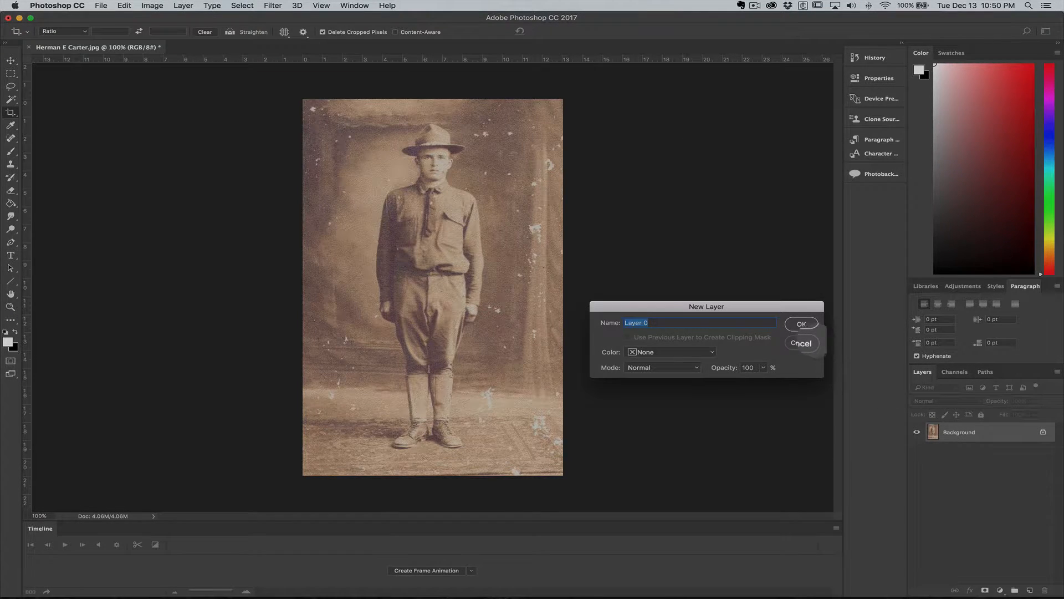
left_click(801, 341)
left_click_drag(996, 435, 1030, 586)
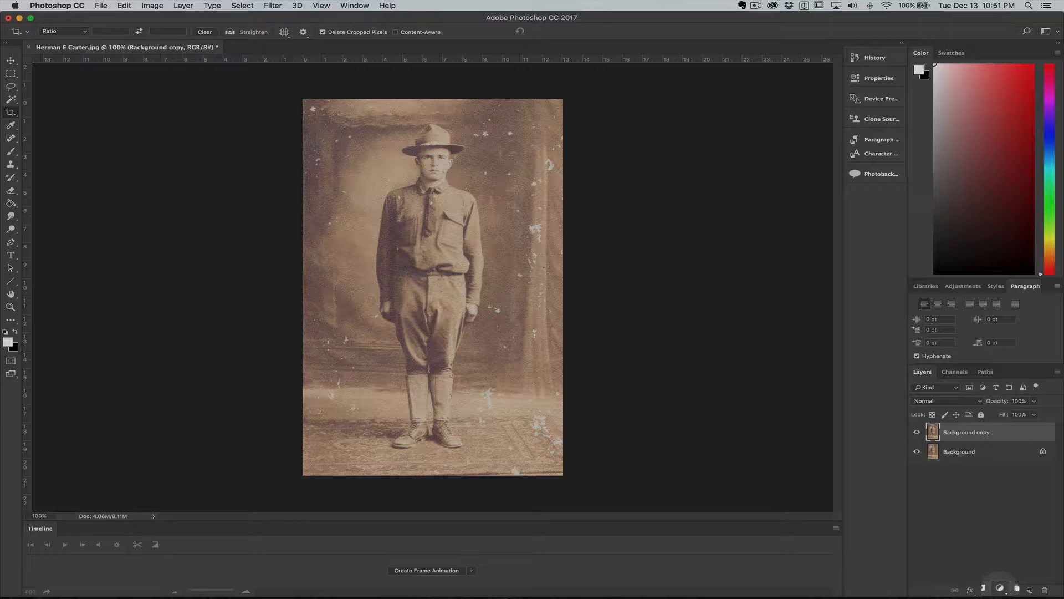
Add a Levels adjustment layer above the duplicated photo layer, keeping the RGB black input at 0
left_click(1001, 588)
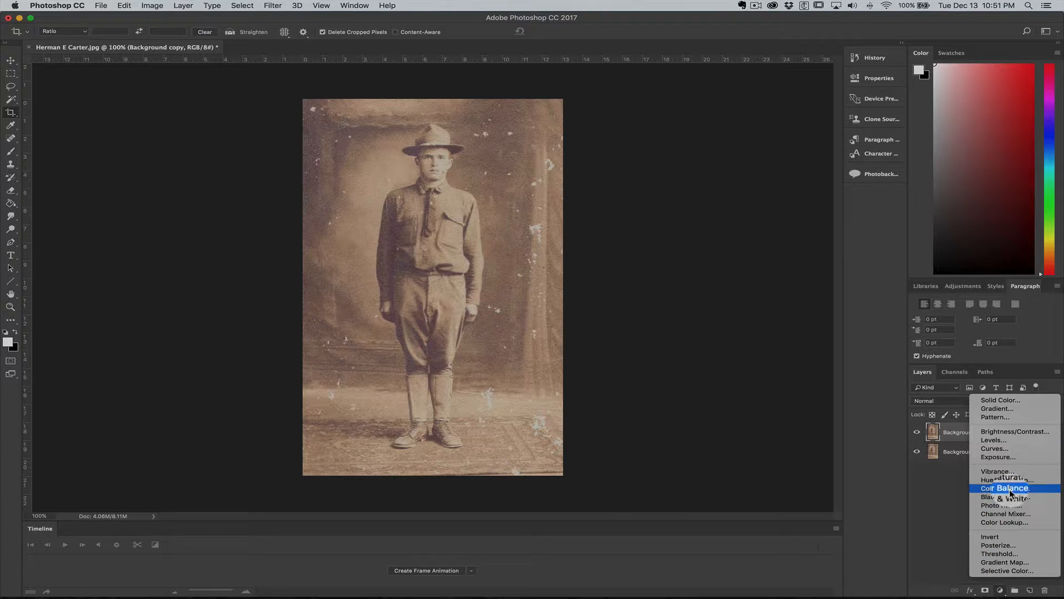
left_click(988, 441)
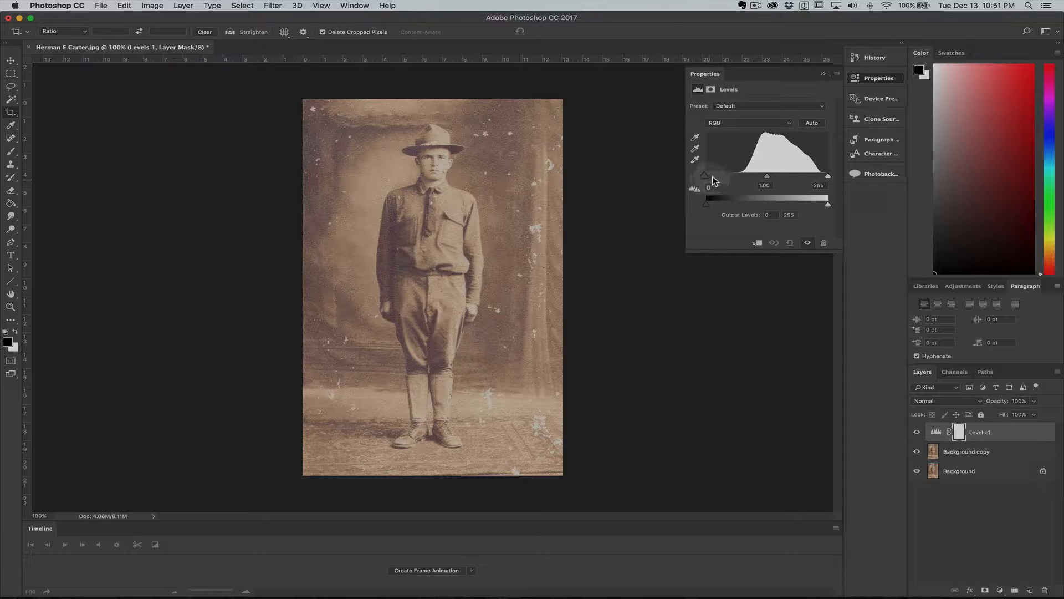
mouse_move(709, 177)
left_mouse_down()
mouse_move(737, 178)
mouse_move(706, 177)
left_mouse_up()
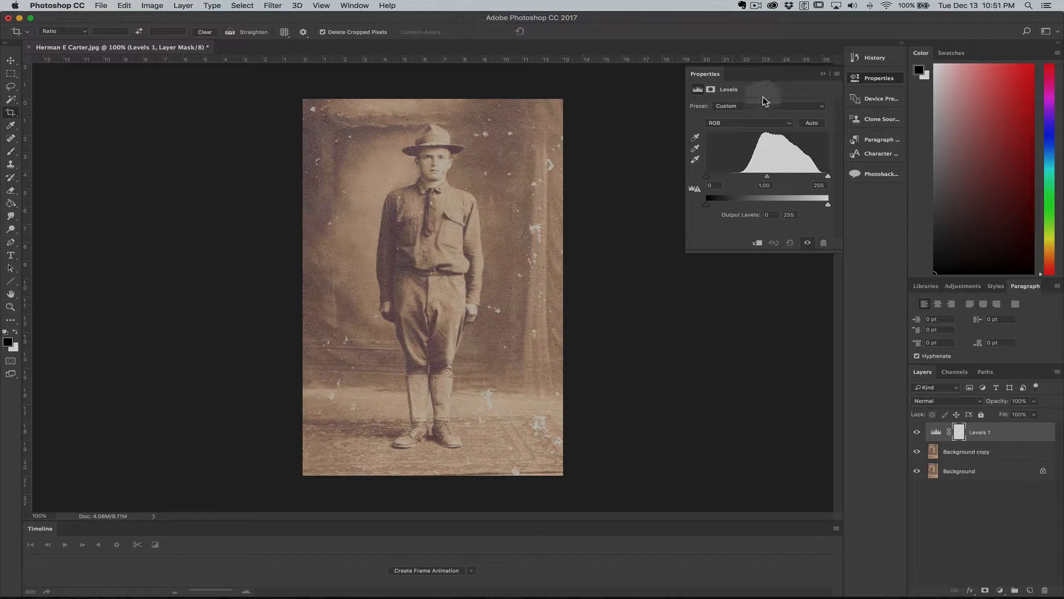
Set the Red channel's Levels to input black 86 and white 245, with output black 8 and white 248
left_click(787, 125)
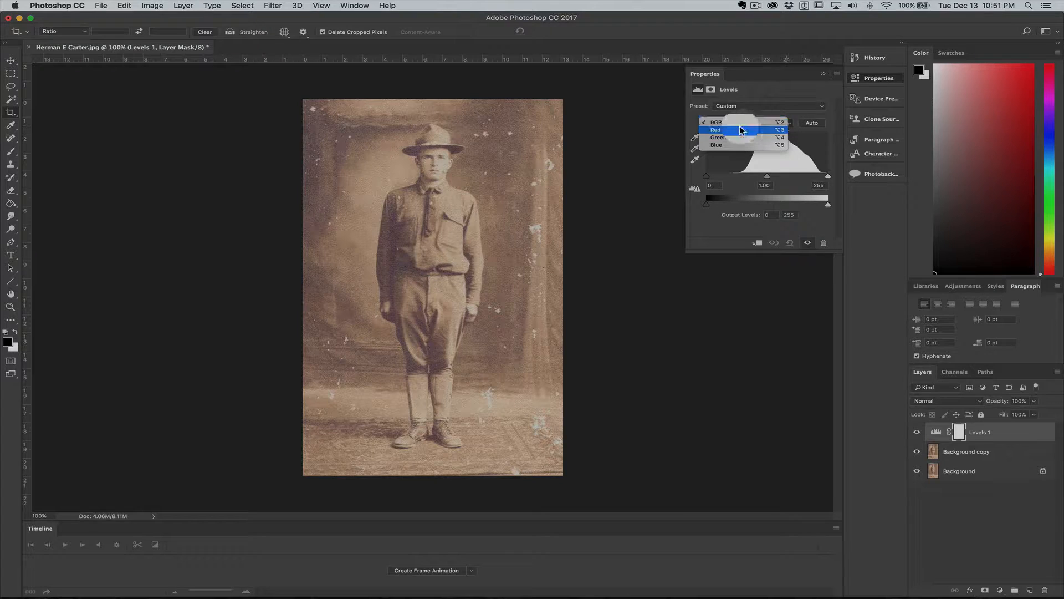
left_click(724, 132)
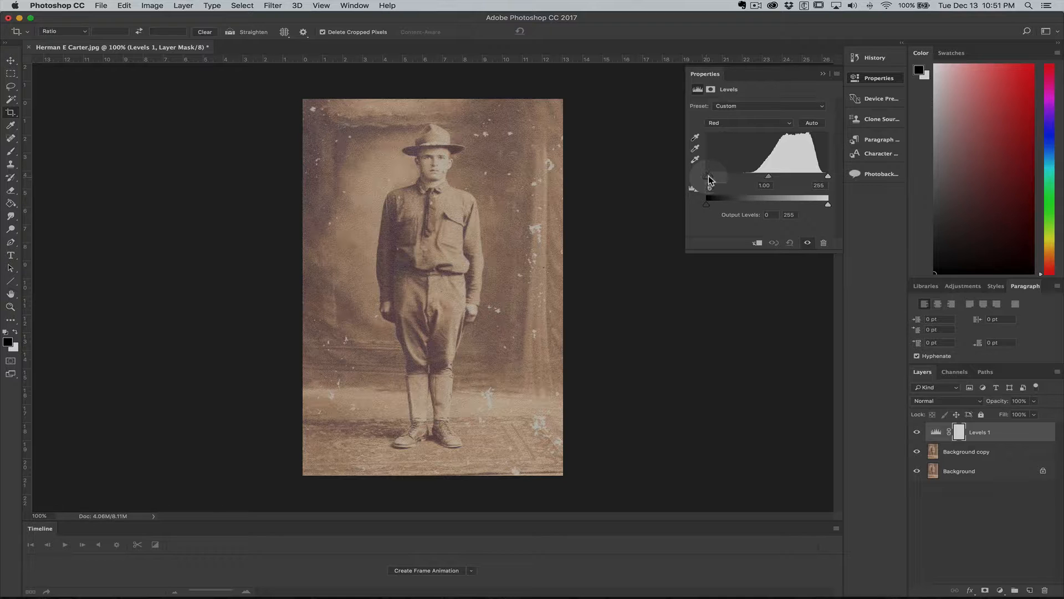
left_click_drag(708, 176, 742, 177)
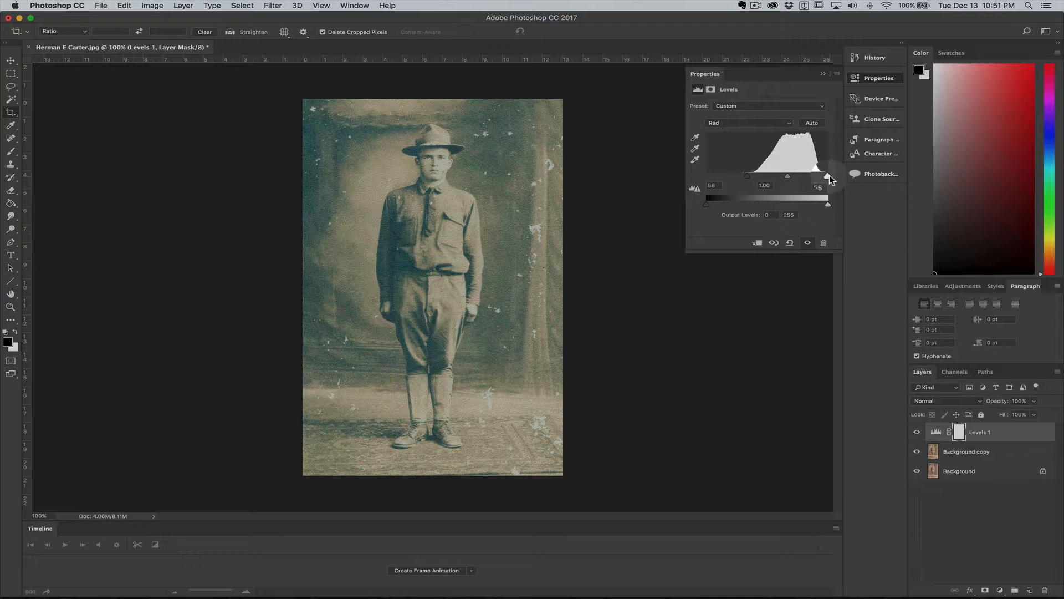
left_click_drag(825, 177, 822, 177)
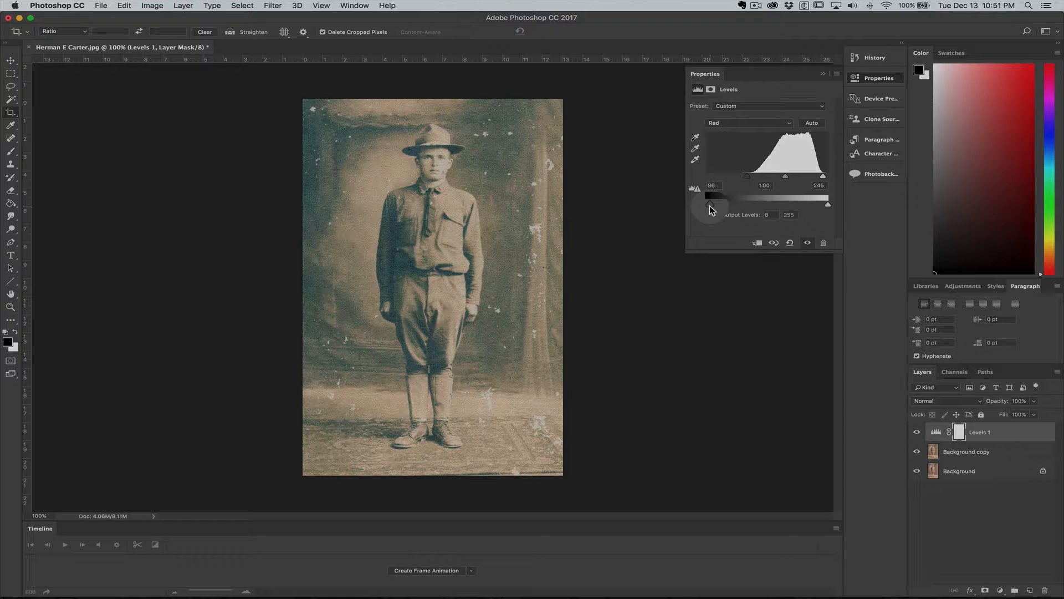
left_click_drag(828, 205, 825, 206)
Set the Green channel's Levels to input black 66 and white 226, with output black 7
left_click(747, 123)
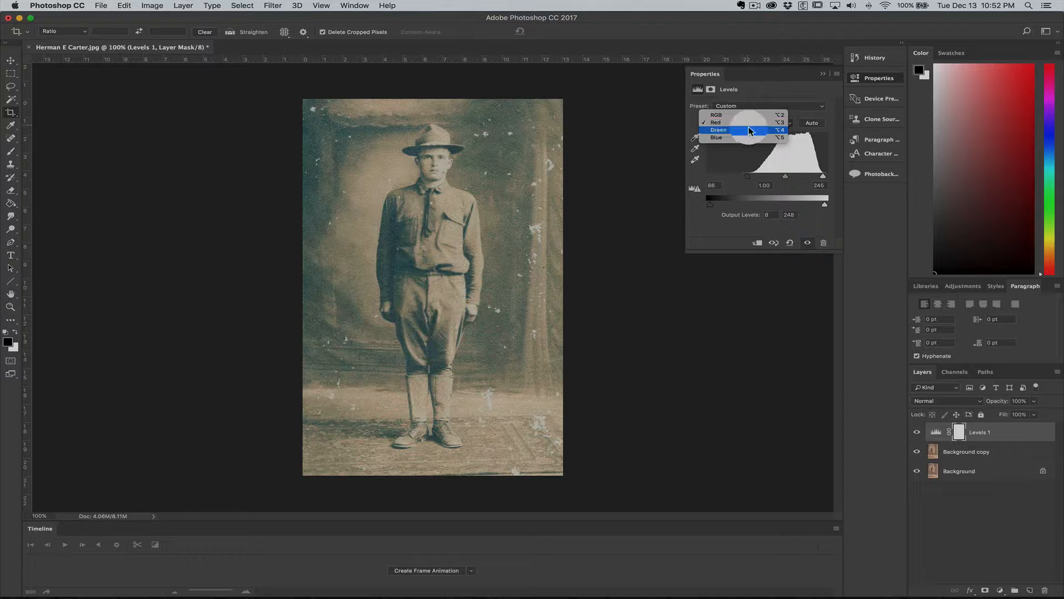
left_click(747, 129)
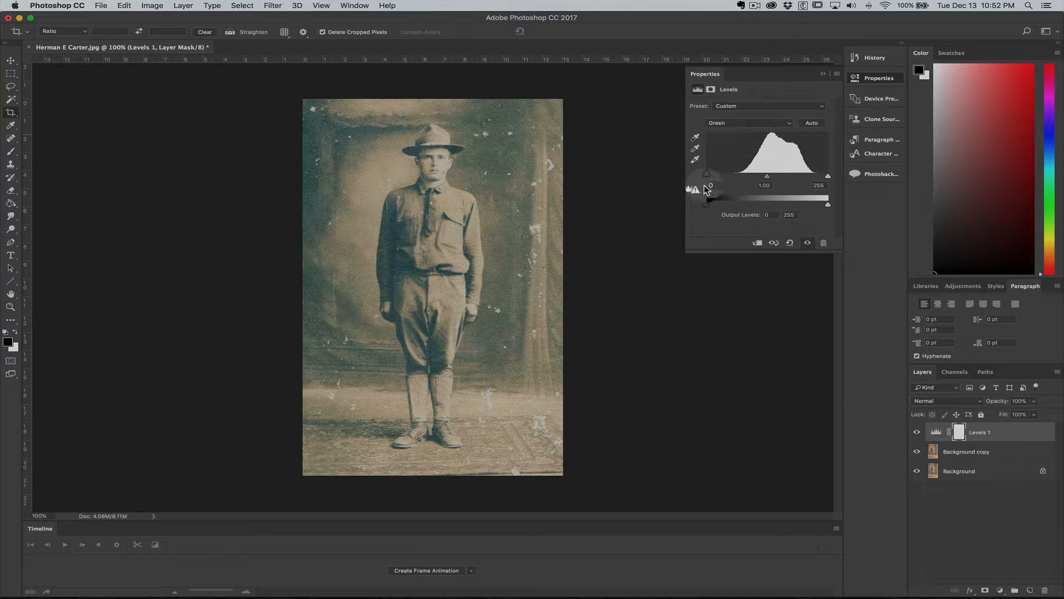
left_click_drag(706, 178, 739, 176)
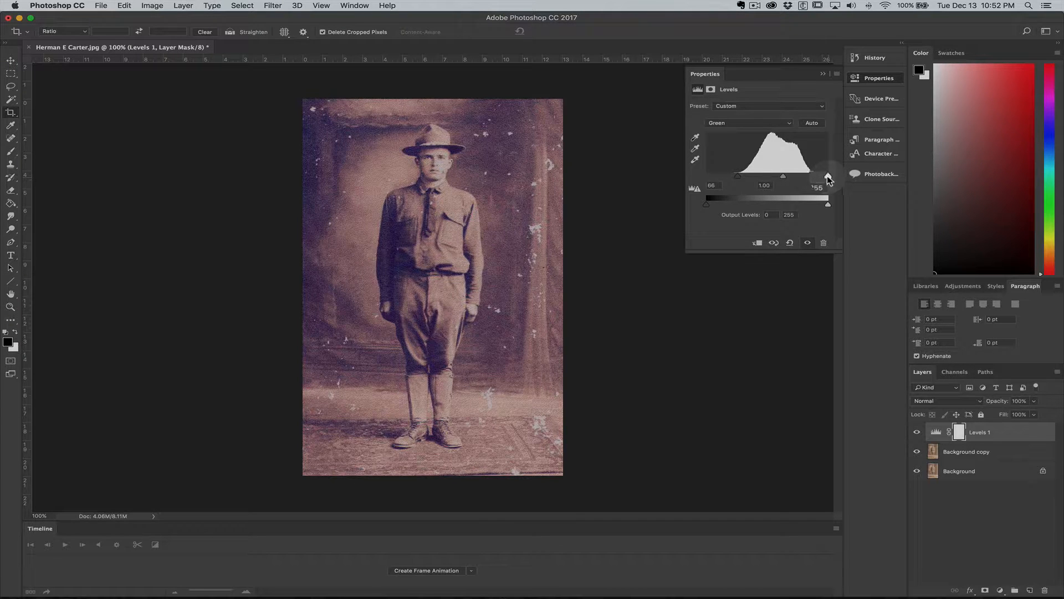
left_click_drag(828, 175, 815, 176)
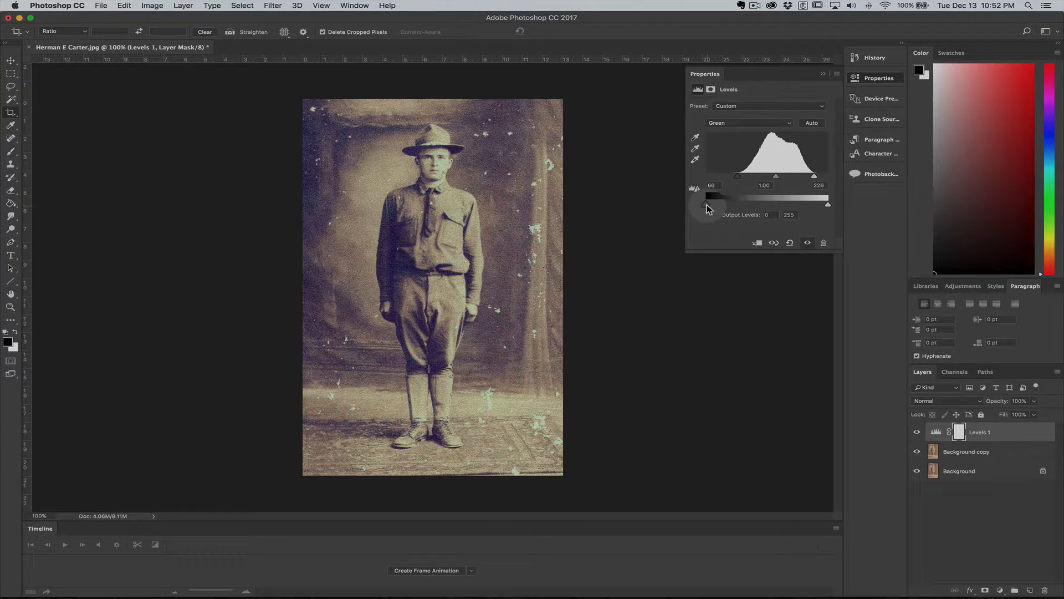
left_click_drag(708, 204, 709, 205)
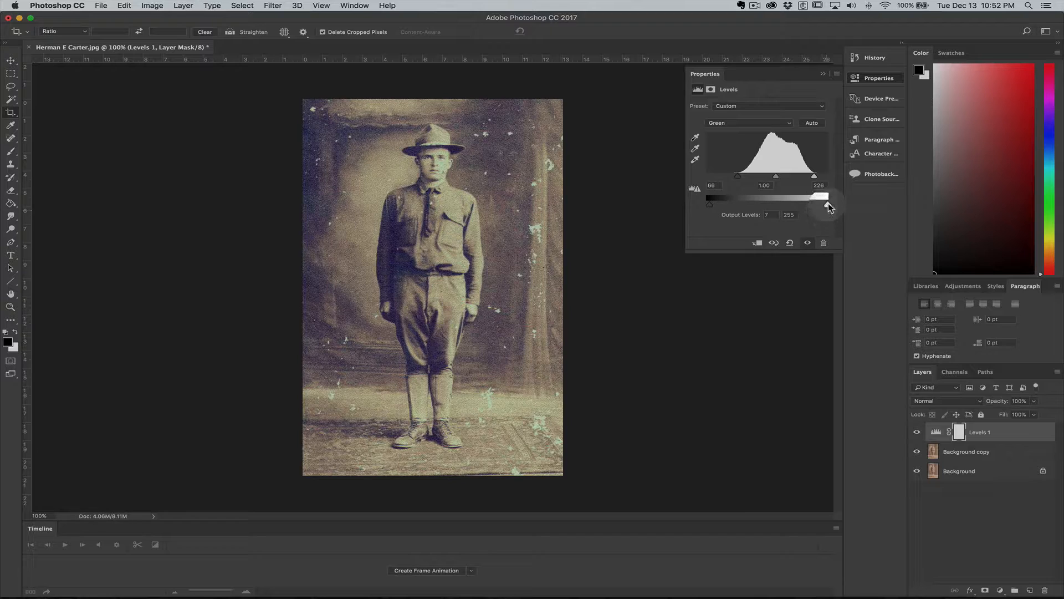
Set the Blue channel's Levels to input black 59 and white 196, with output black 8 and white 247, and collapse the adjustment's properties
left_click(754, 124)
left_click(754, 130)
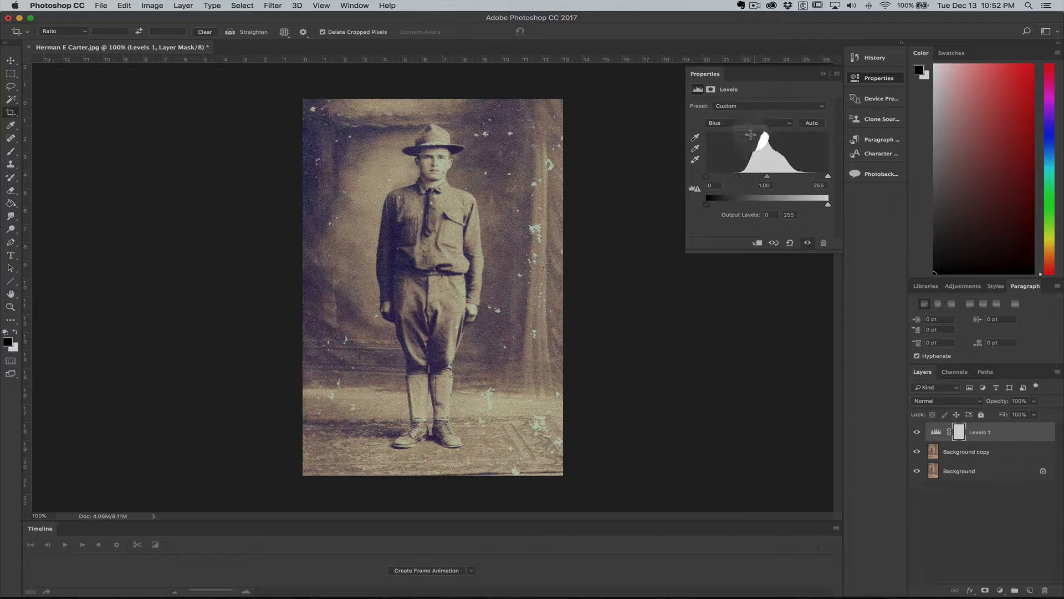
left_click_drag(707, 179, 728, 178)
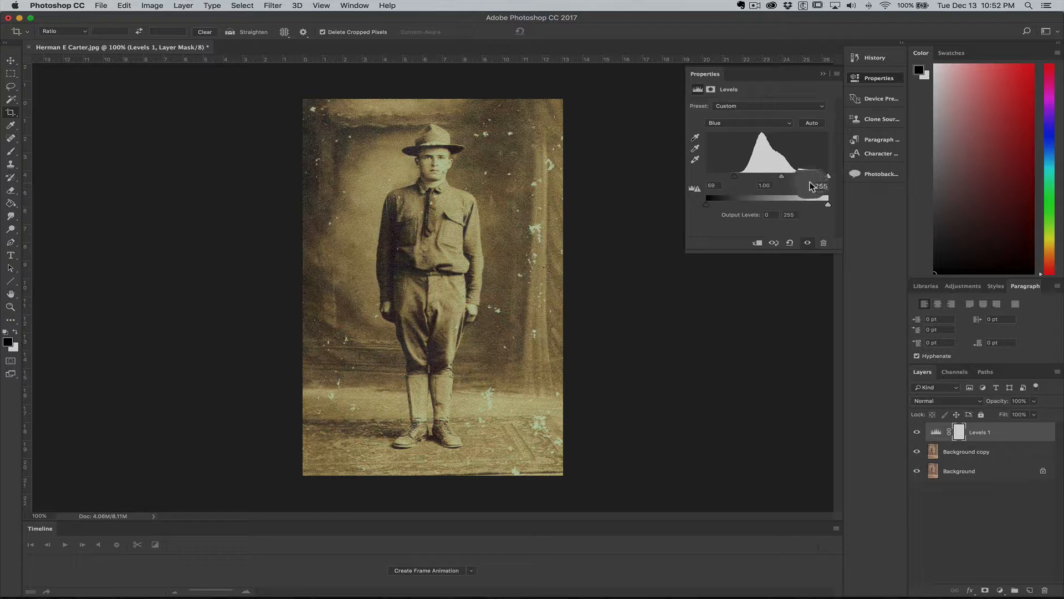
left_click_drag(828, 177, 809, 177)
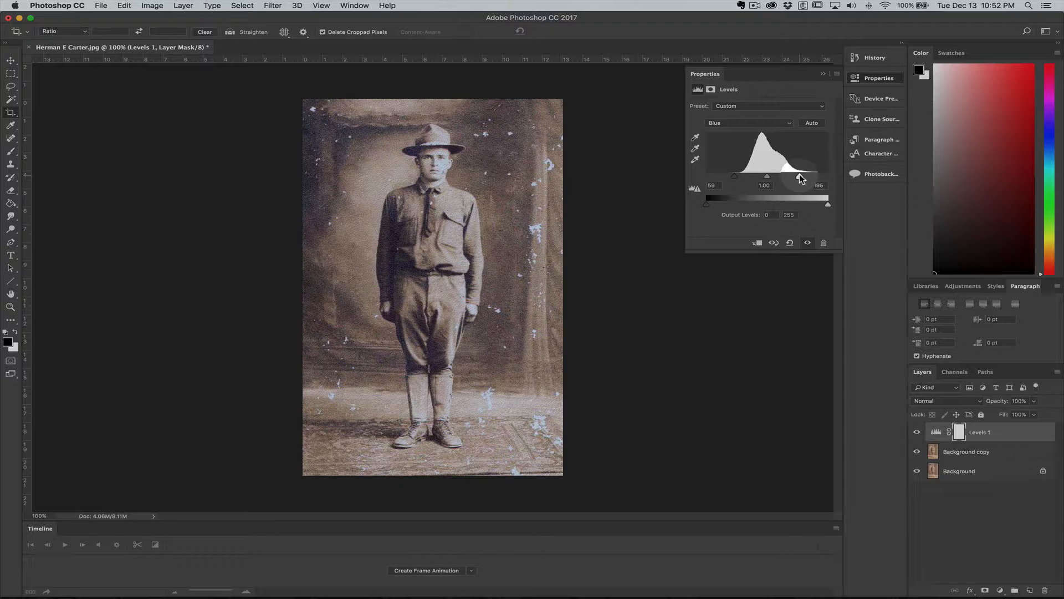
left_click_drag(801, 178, 800, 177)
left_click_drag(708, 205, 712, 205)
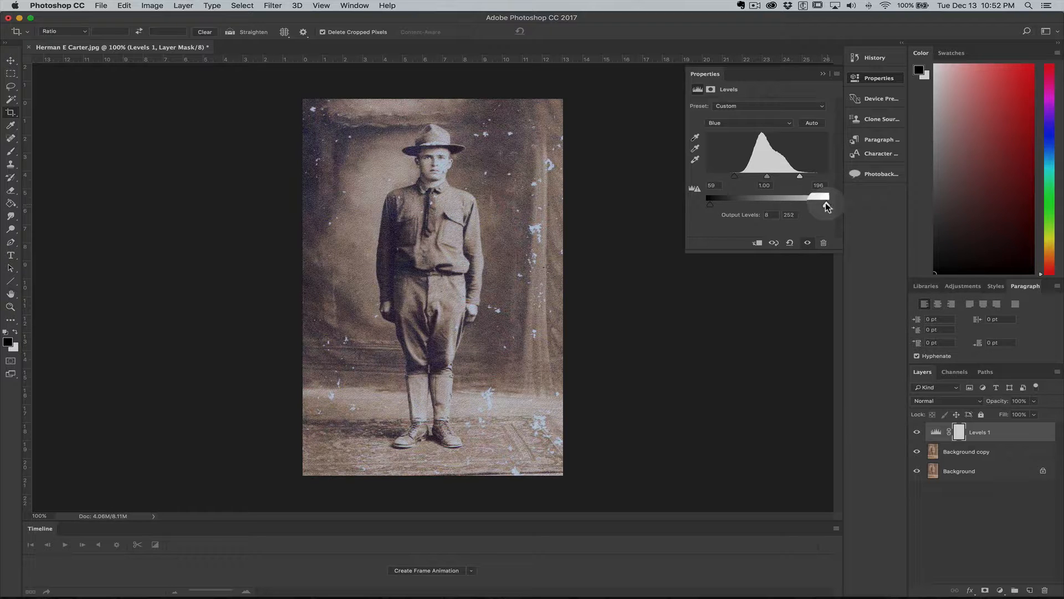
left_click_drag(826, 207, 824, 205)
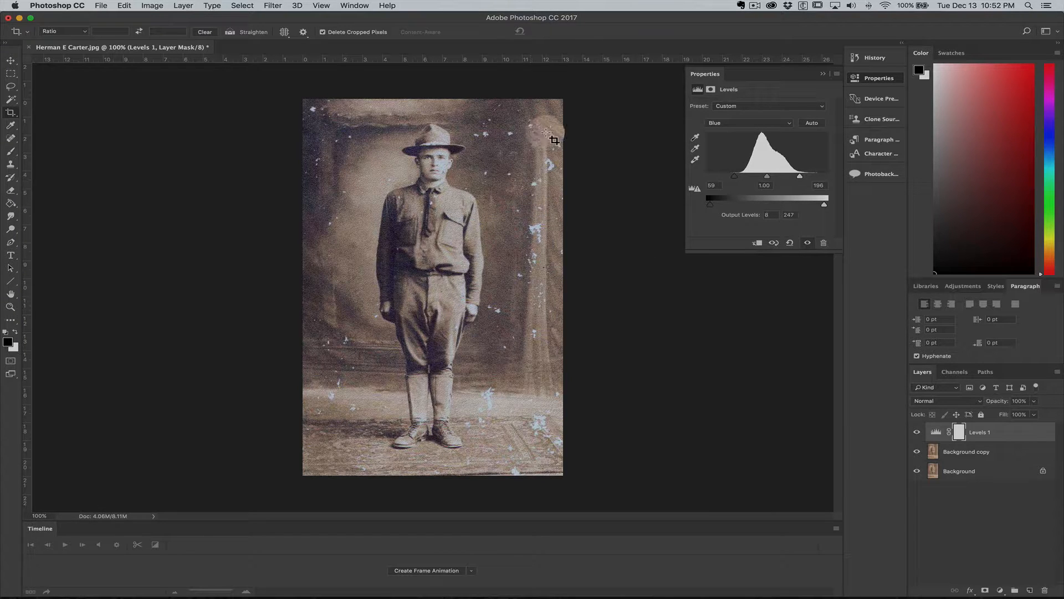
left_click(822, 73)
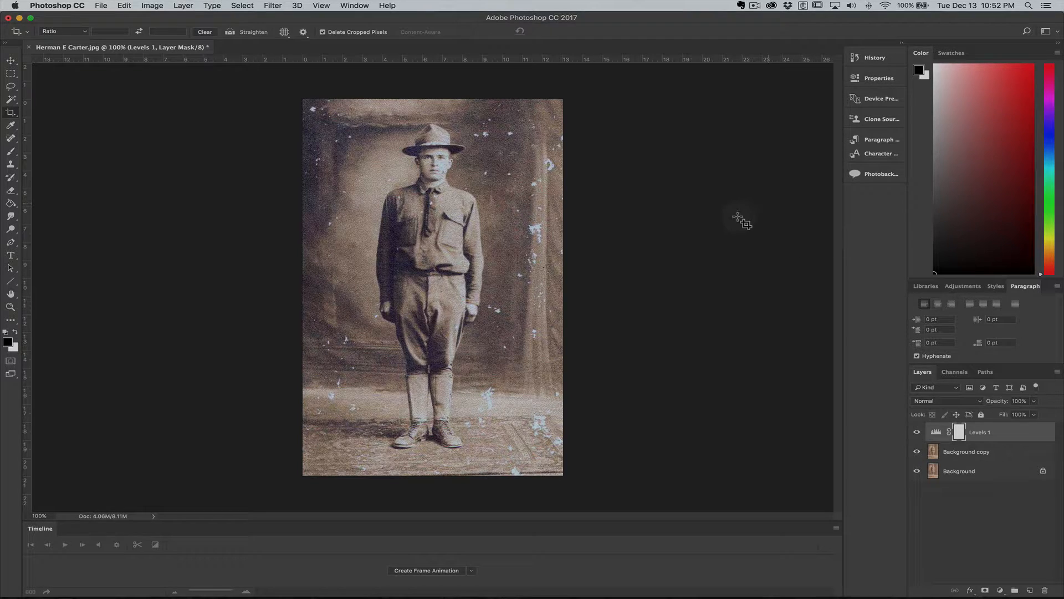
On the Background copy layer, remove the white spots in the photo's upper-left corner using a content-aware Spot Healing Brush of size 35
key("super+equal")
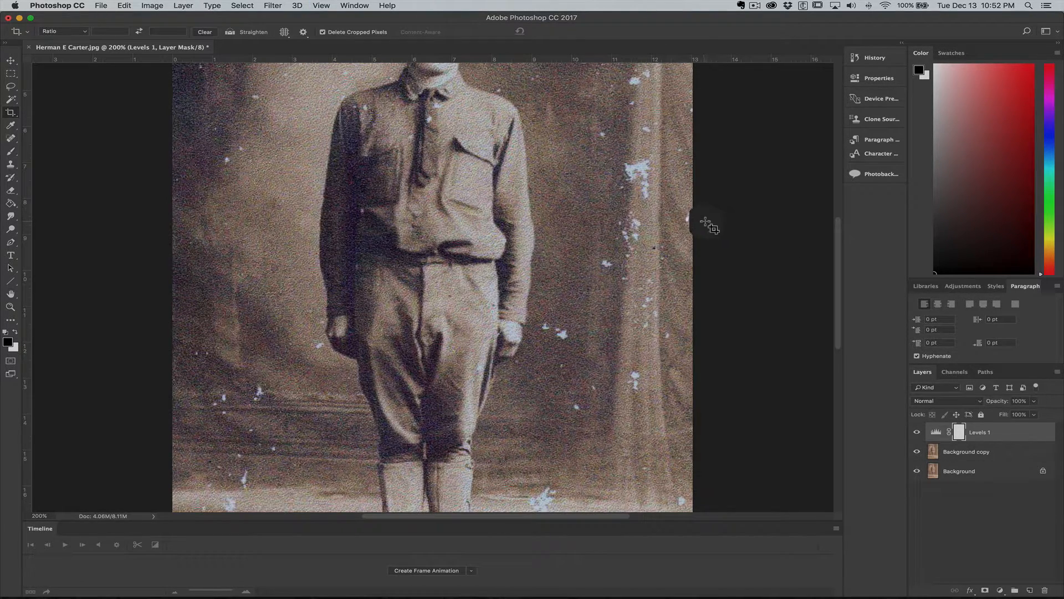
left_click_drag(525, 255, 540, 325)
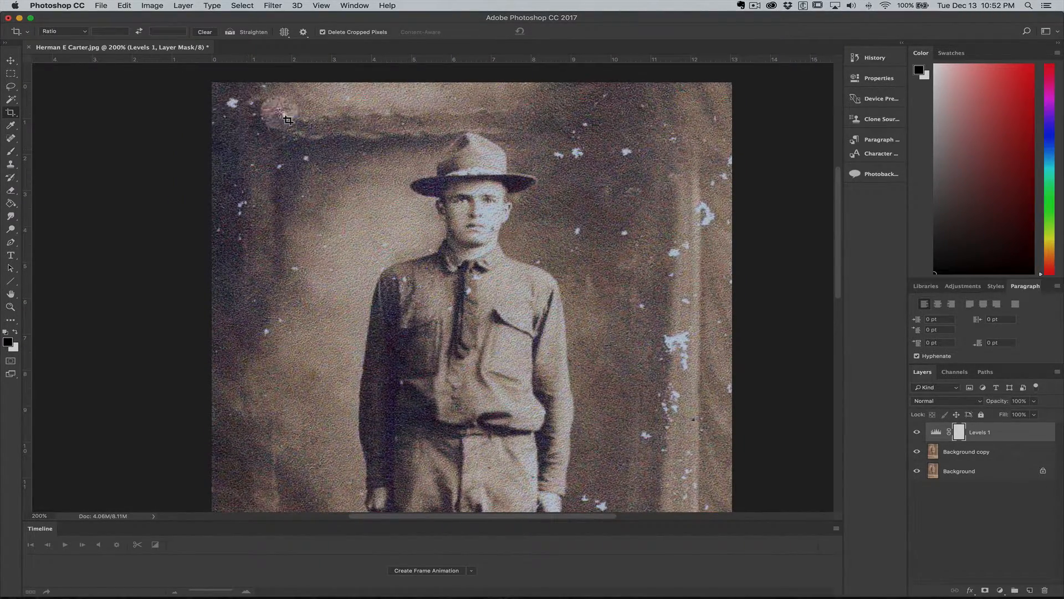
left_click(11, 138)
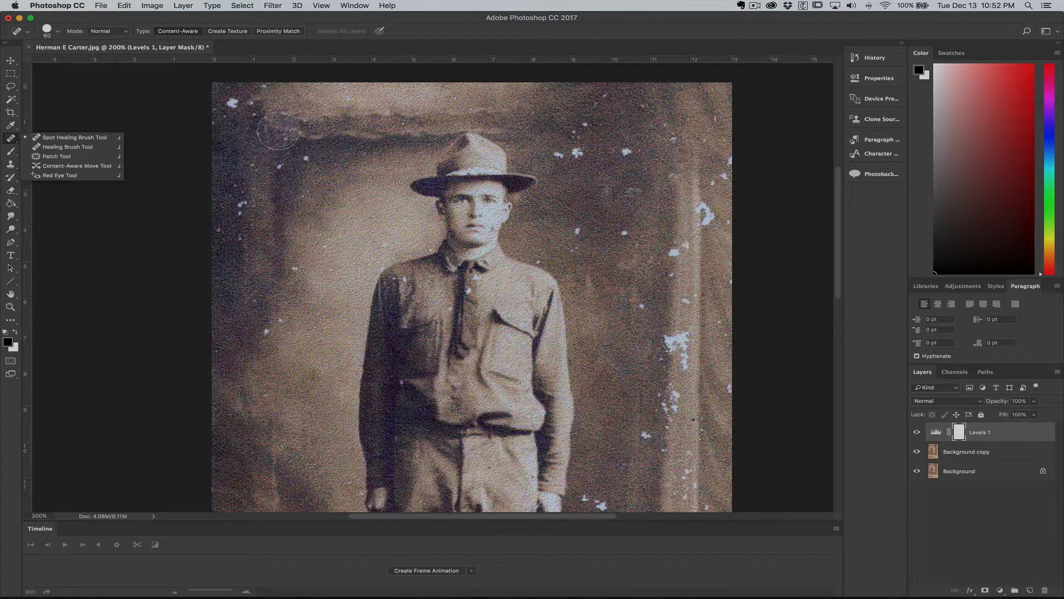
left_click(272, 141)
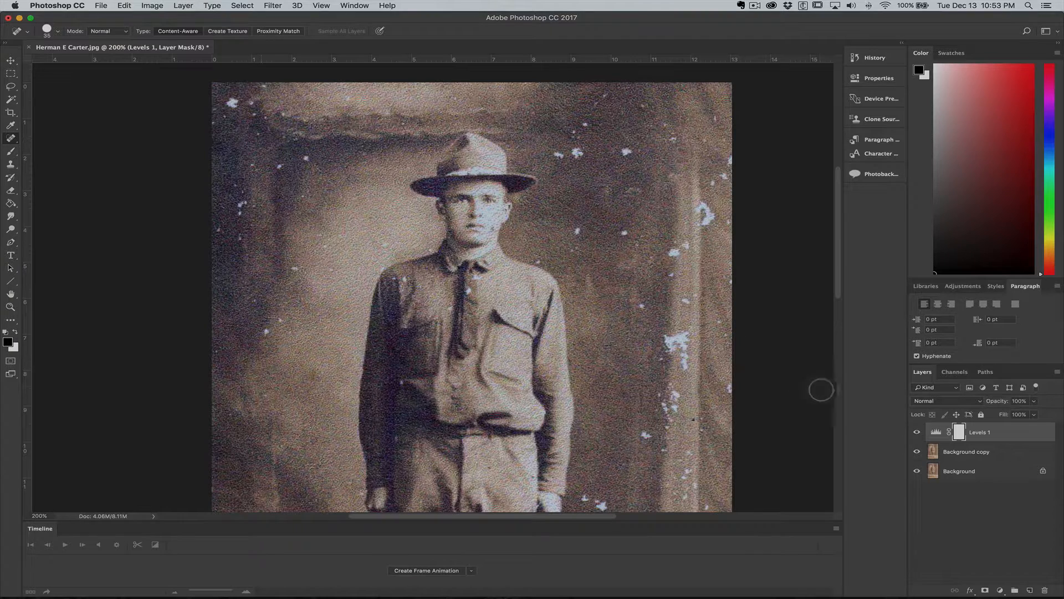
left_click(949, 452)
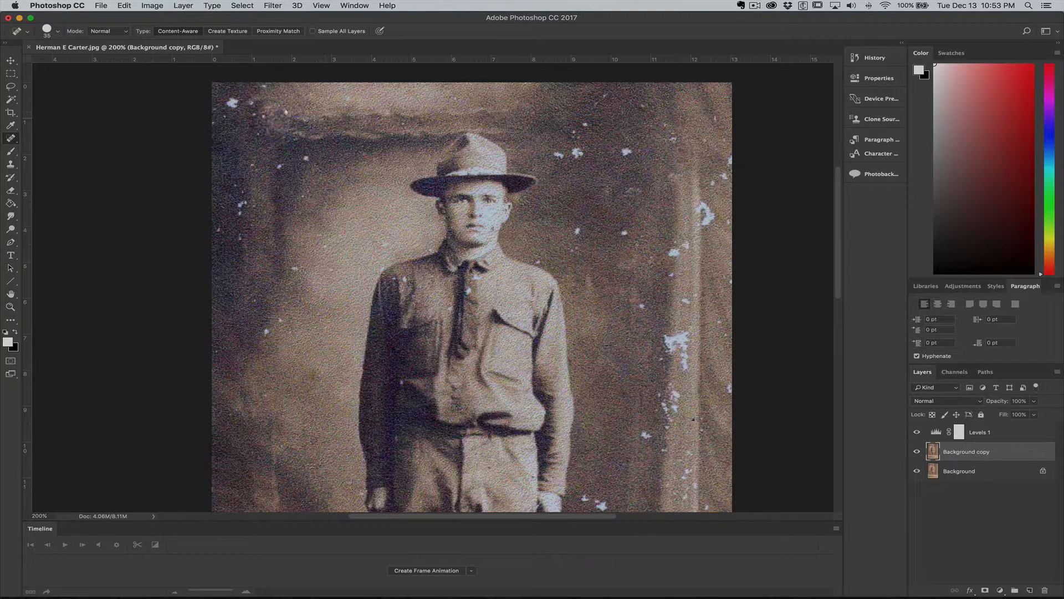
left_click_drag(230, 99, 231, 108)
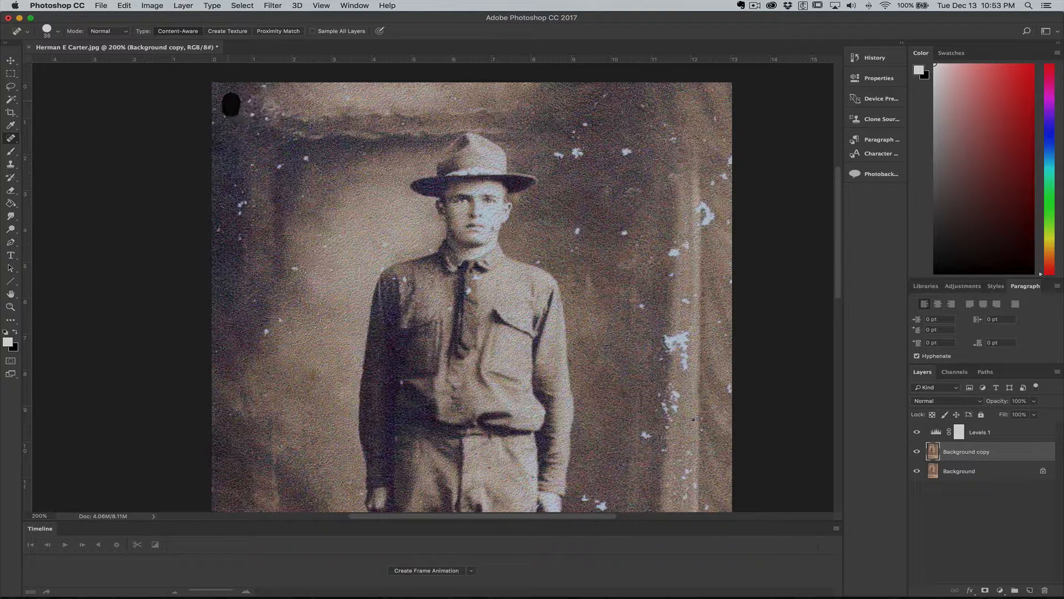
left_click(250, 102)
left_click(262, 91)
left_click(226, 114)
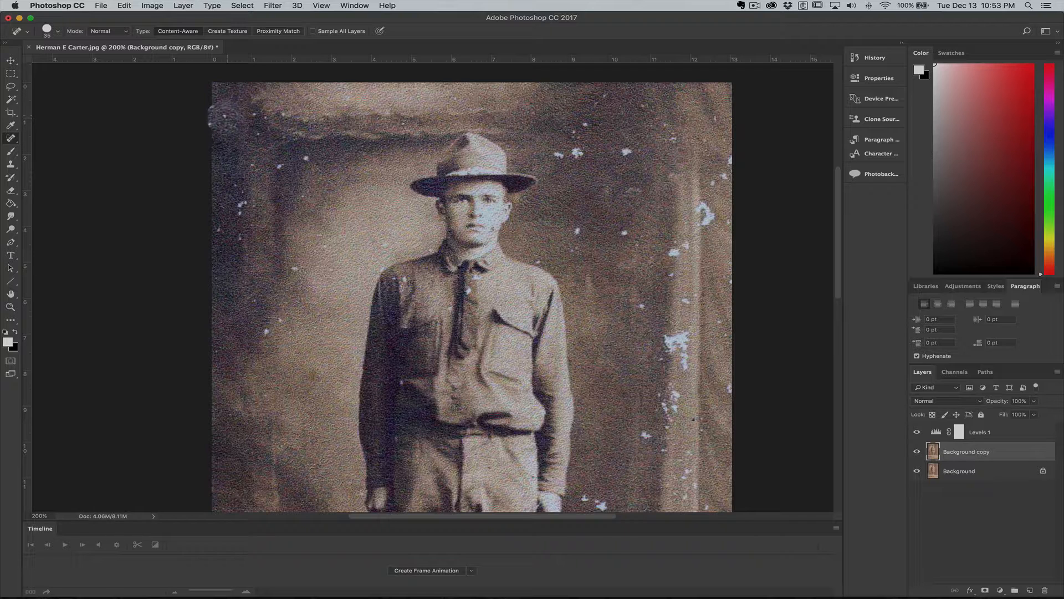
left_click(217, 109)
left_click(219, 119)
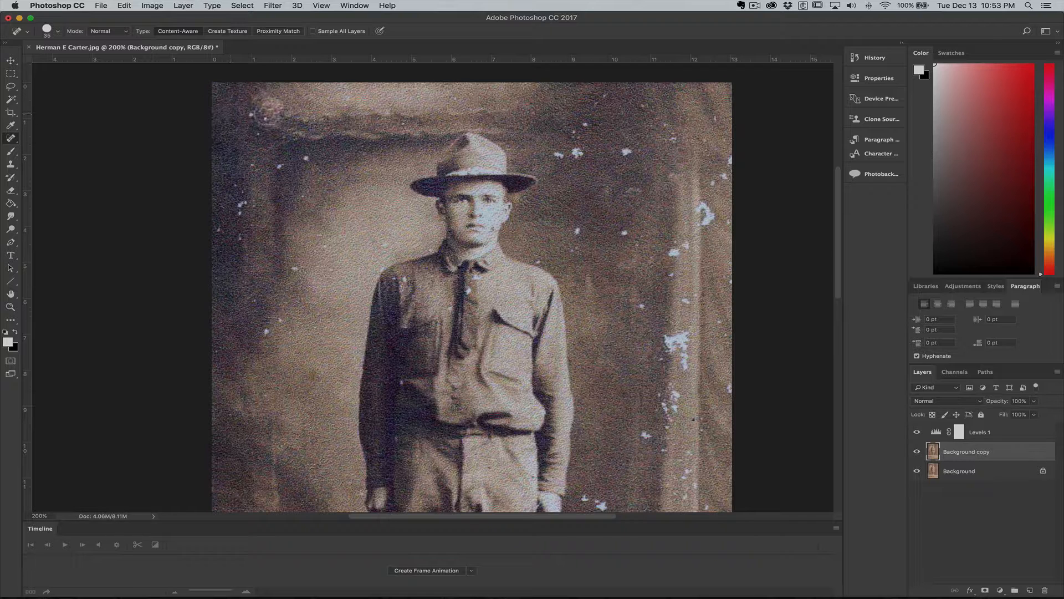
left_click(245, 105)
left_click_drag(281, 111, 284, 113)
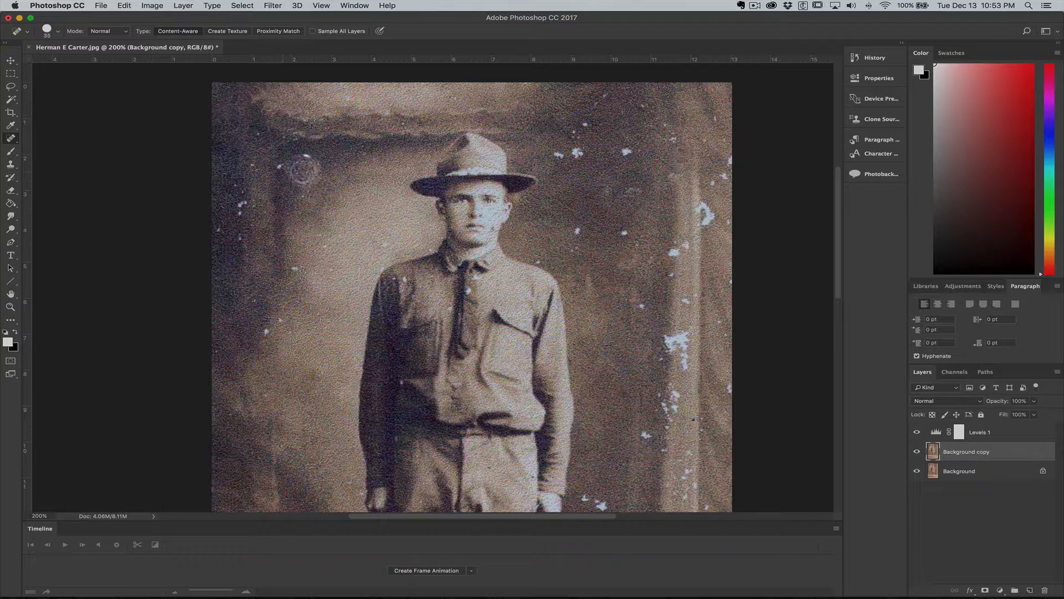
Heal the white specks along the dark left side of the backdrop, from below the upper-left corner to hat-brim height and just beneath
left_click(307, 160)
left_click(282, 166)
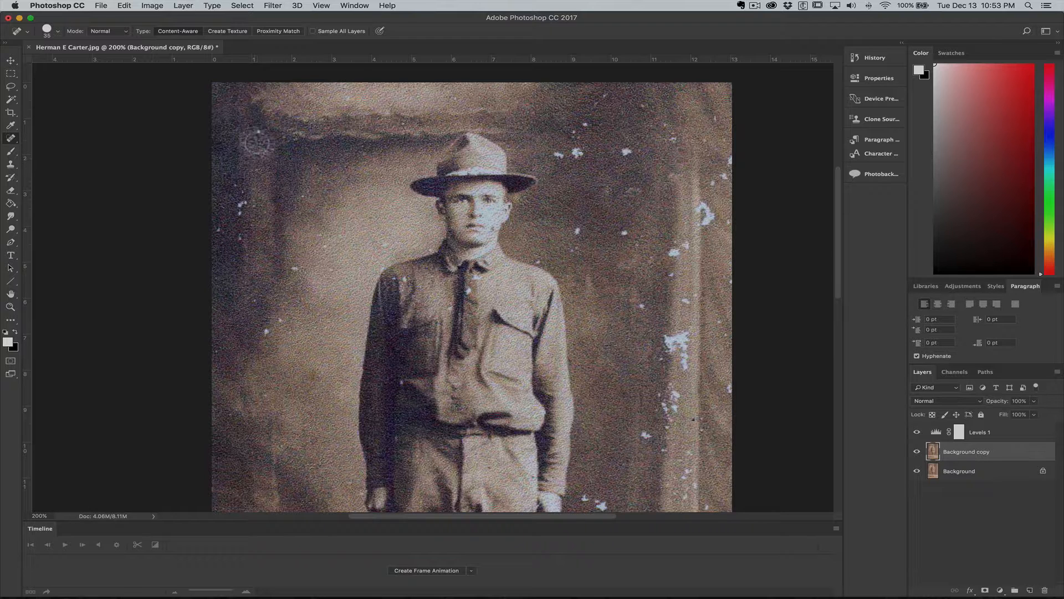
left_click(244, 202)
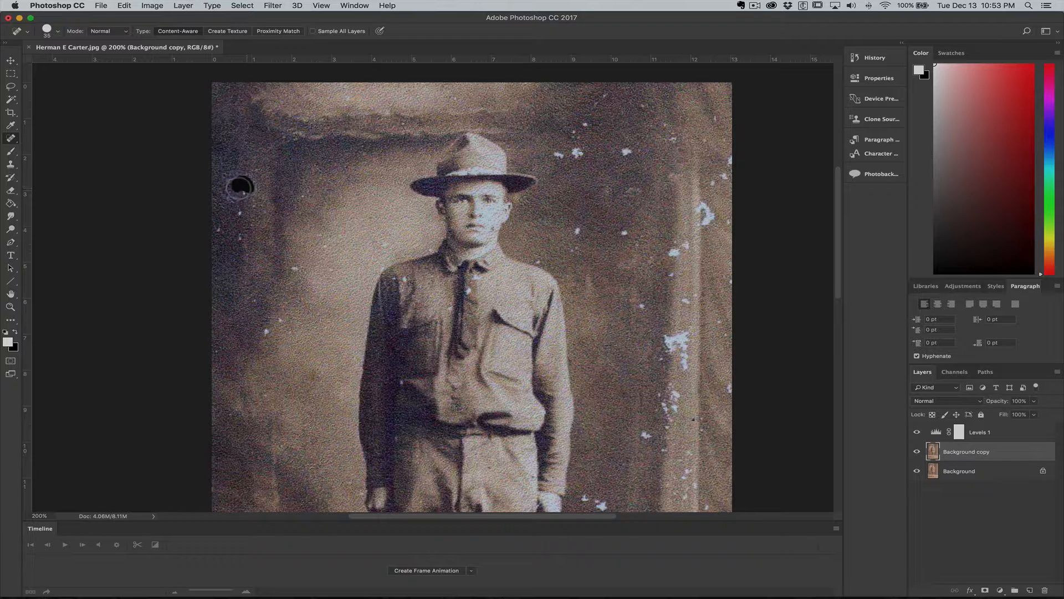
left_click(227, 226)
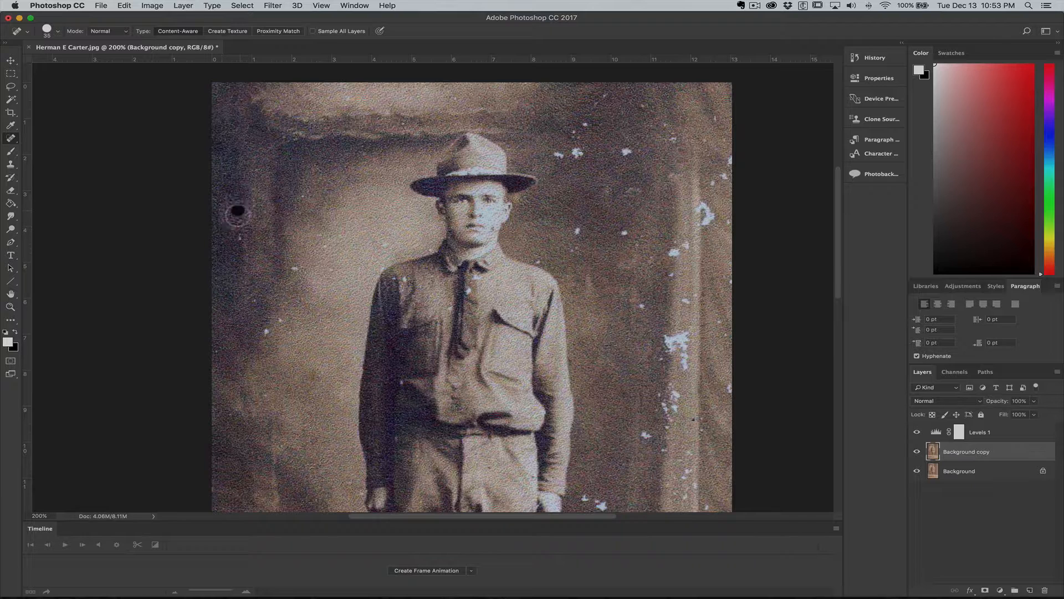
left_click(254, 199)
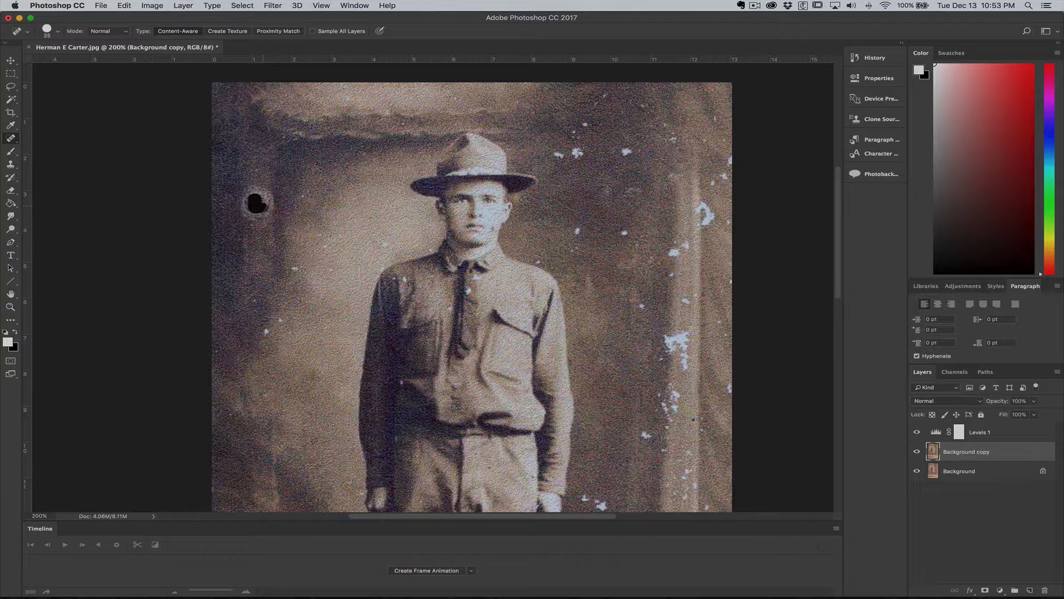
left_click(254, 174)
left_click(303, 195)
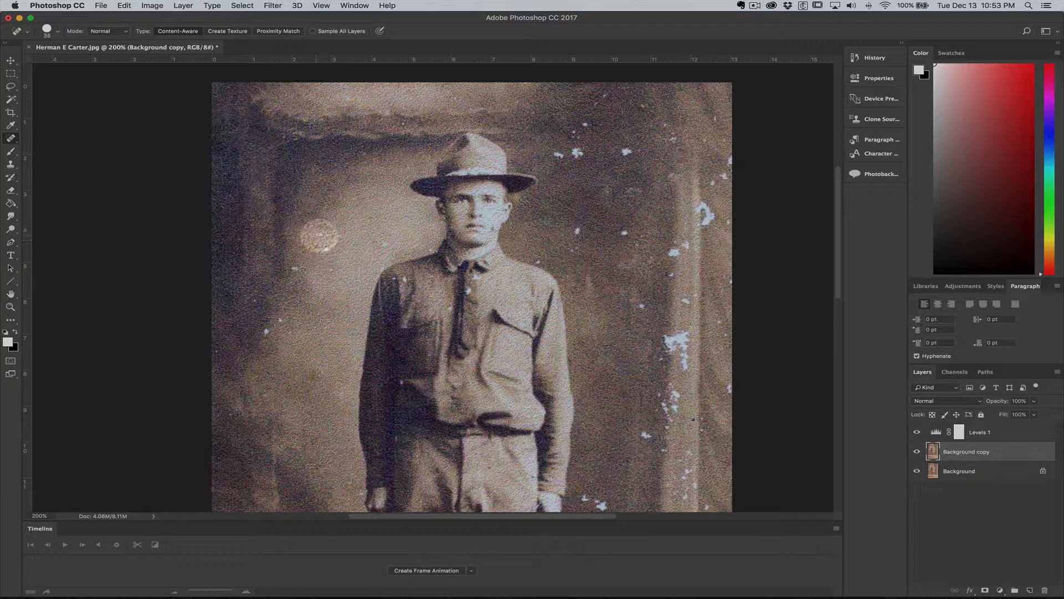
Heal the small specks in the light backdrop between its dark left side and the soldier's neck and shoulder
left_click(318, 238)
left_click(333, 264)
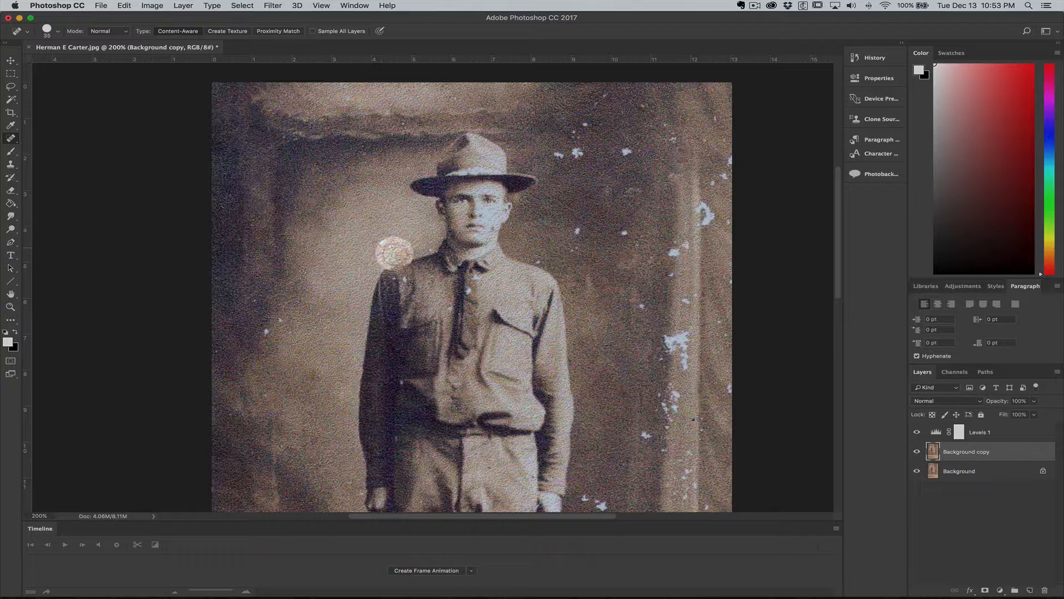
left_click(387, 244)
left_click(386, 242)
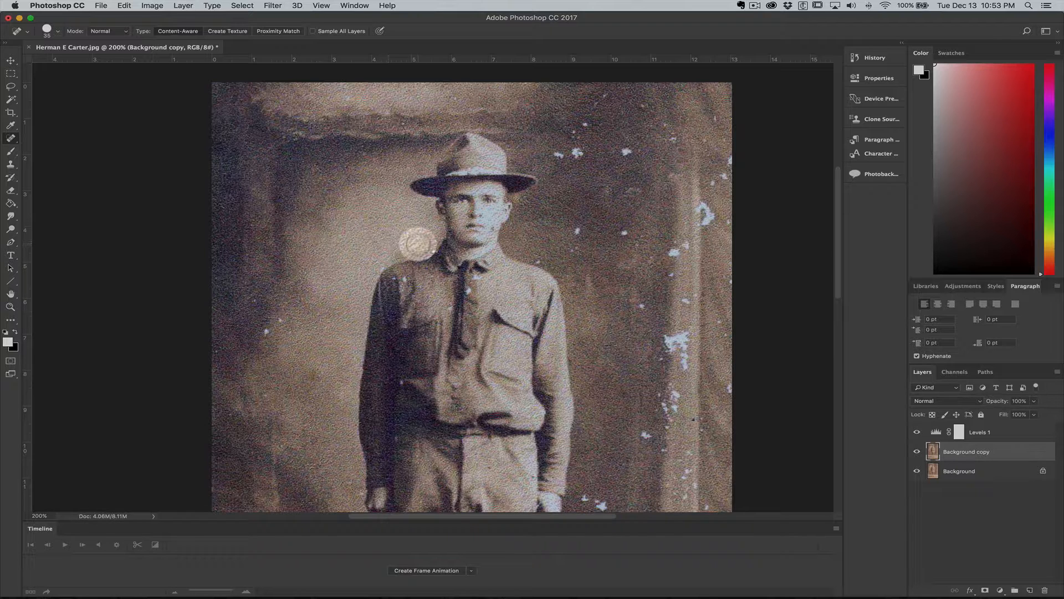
left_click(423, 246)
Heal the white spots from the hat brim's right tip up across the backdrop's upper-right area
left_click_drag(541, 170, 571, 151)
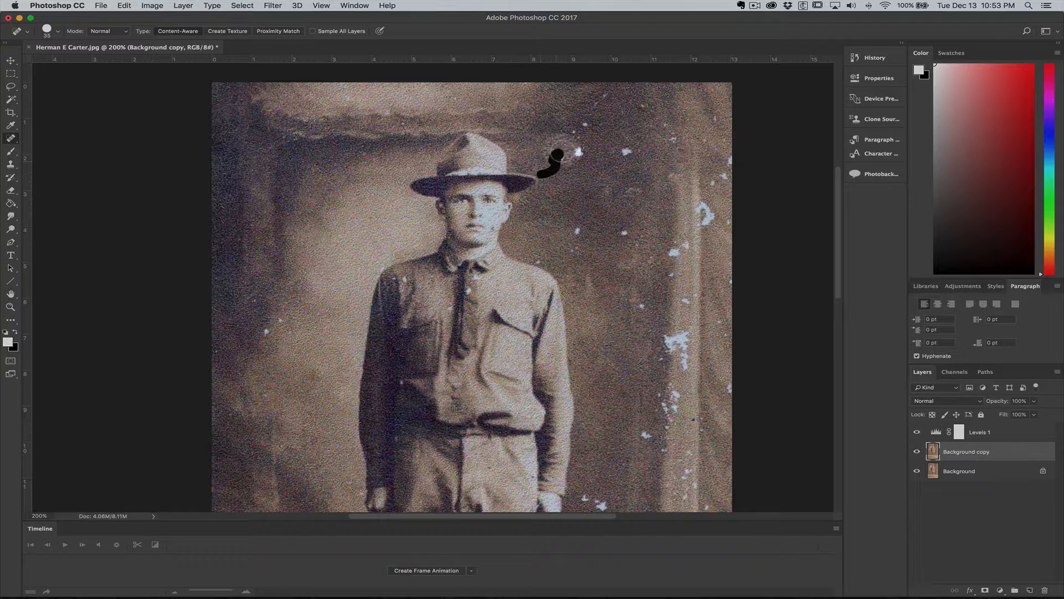
left_click(573, 149)
left_click(585, 122)
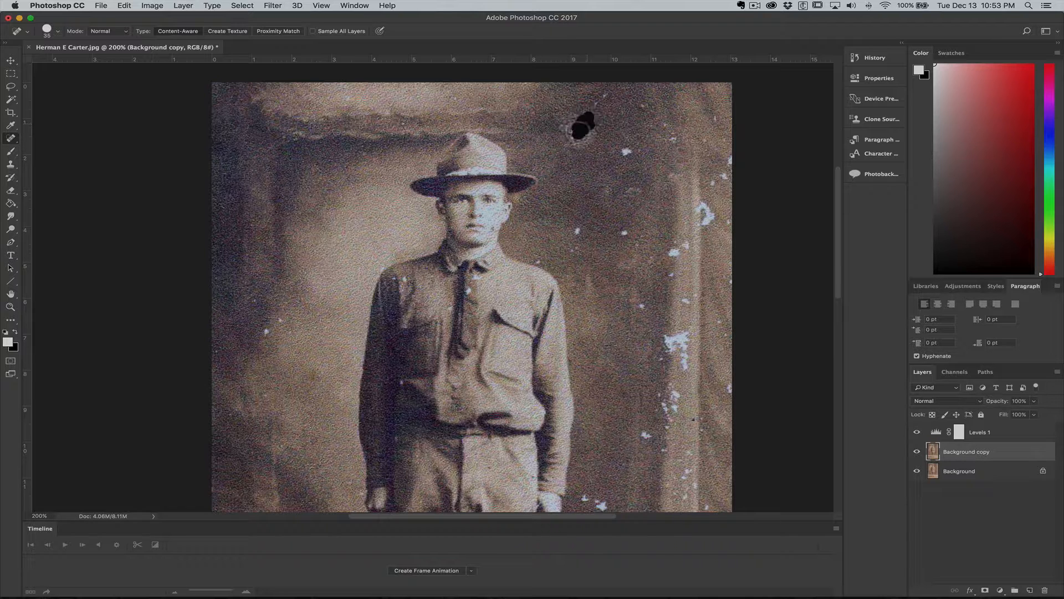
left_click(602, 102)
left_click(637, 106)
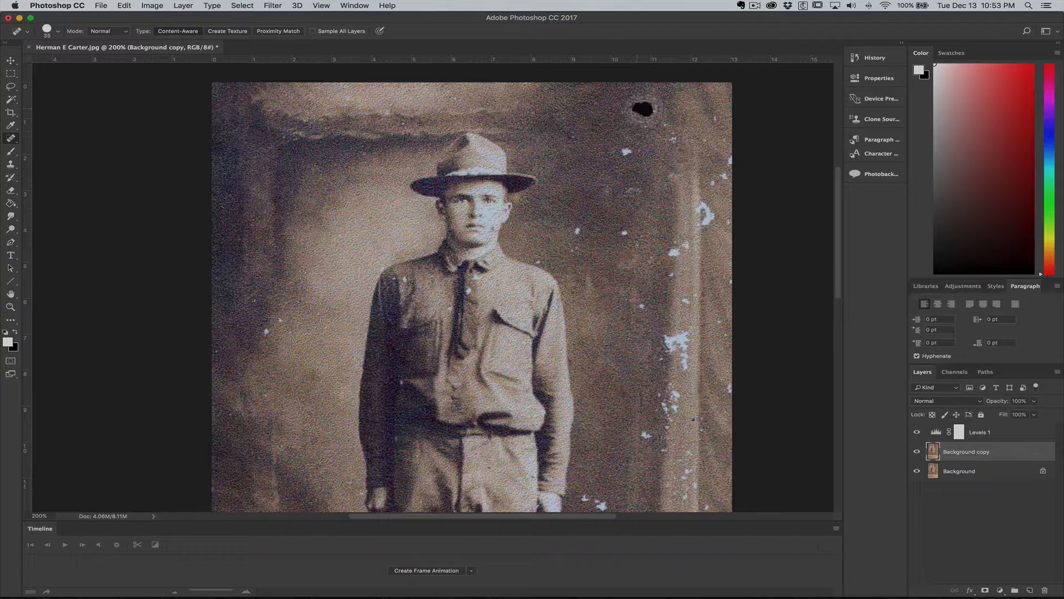
left_click(668, 125)
left_click(689, 147)
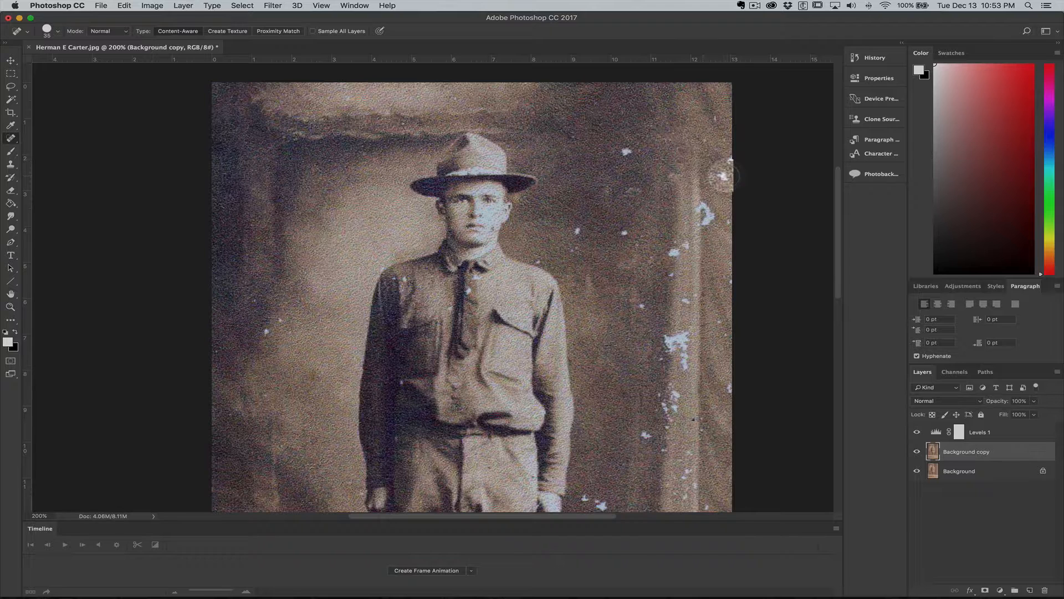
Heal the damage at the photo's upper-right edge and the large white blemish on the curtain just below it
left_click_drag(727, 169, 724, 176)
left_click(715, 183)
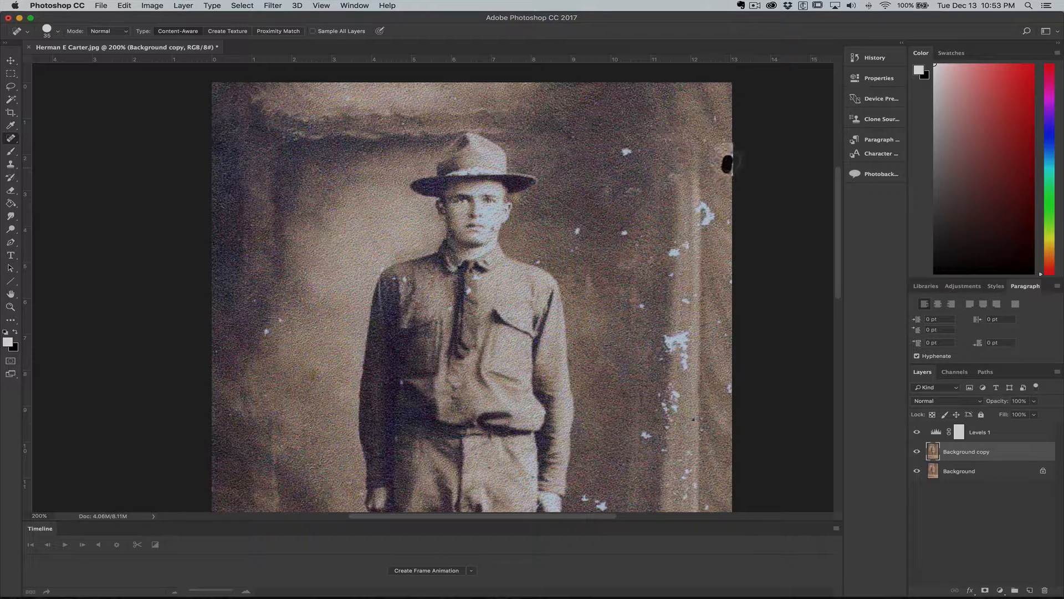
left_click(727, 162)
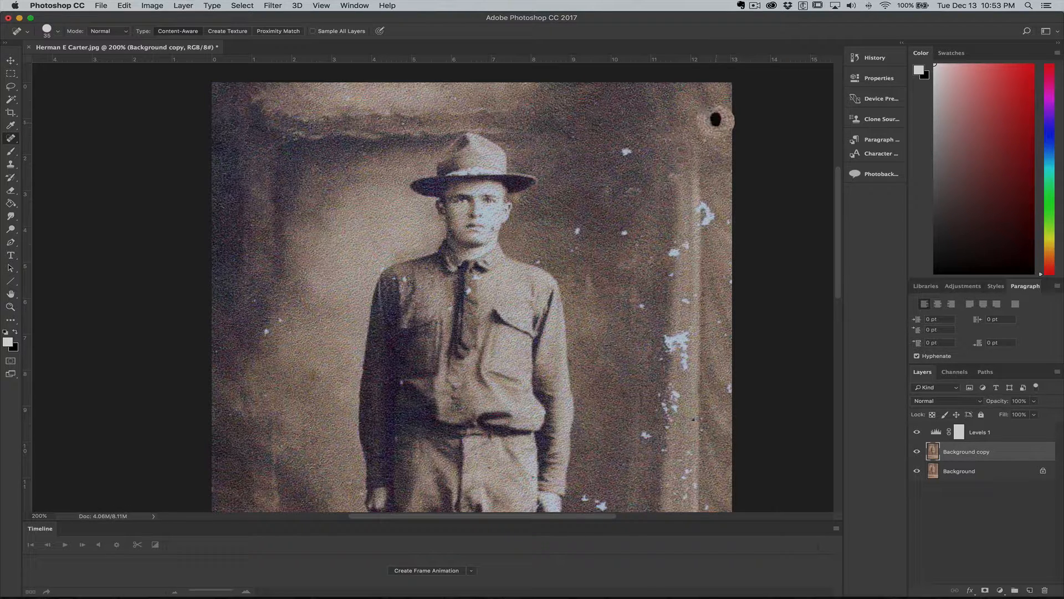
left_click_drag(703, 203, 703, 222)
left_click(697, 210)
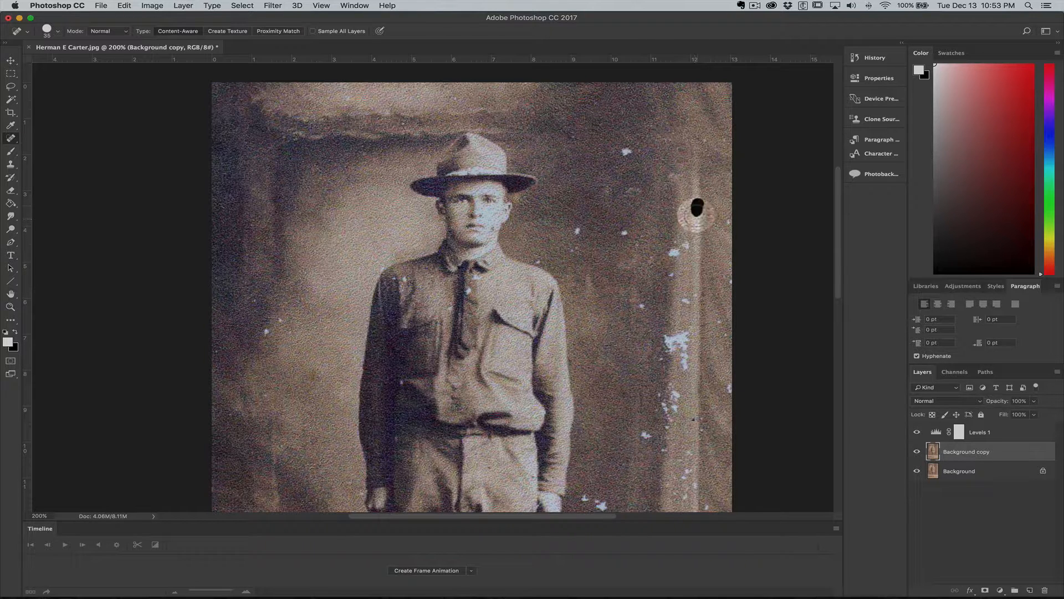
Heal the specks above the shoulder on the photo's right side and the white spot in the dark backdrop right of the hat
left_click(574, 236)
left_click_drag(552, 249, 545, 254)
left_click(628, 152)
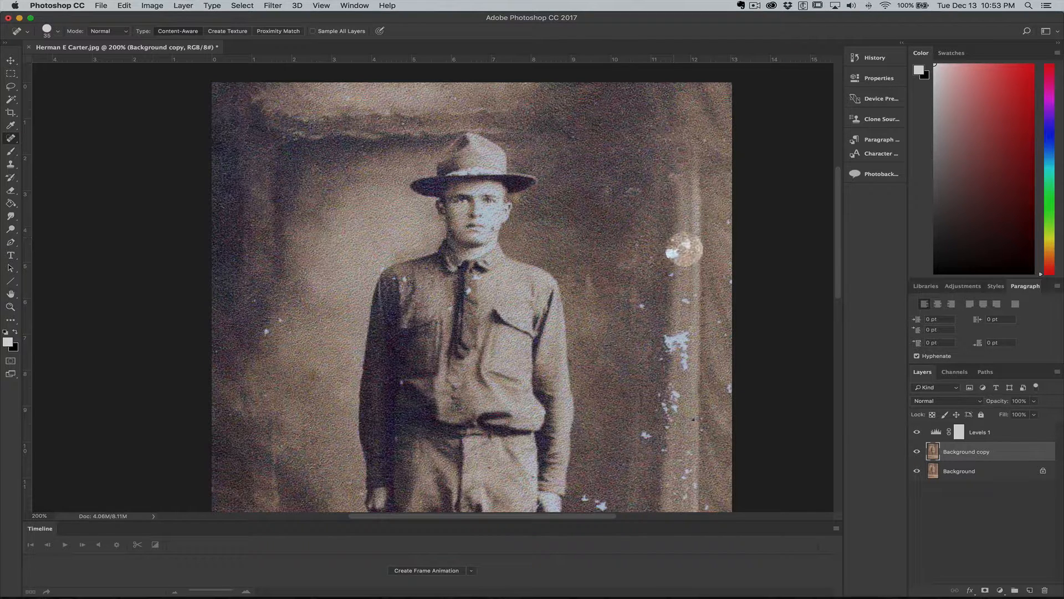
Heal the large white blemish on the light curtain fold level with the soldier's collar
left_click(677, 247)
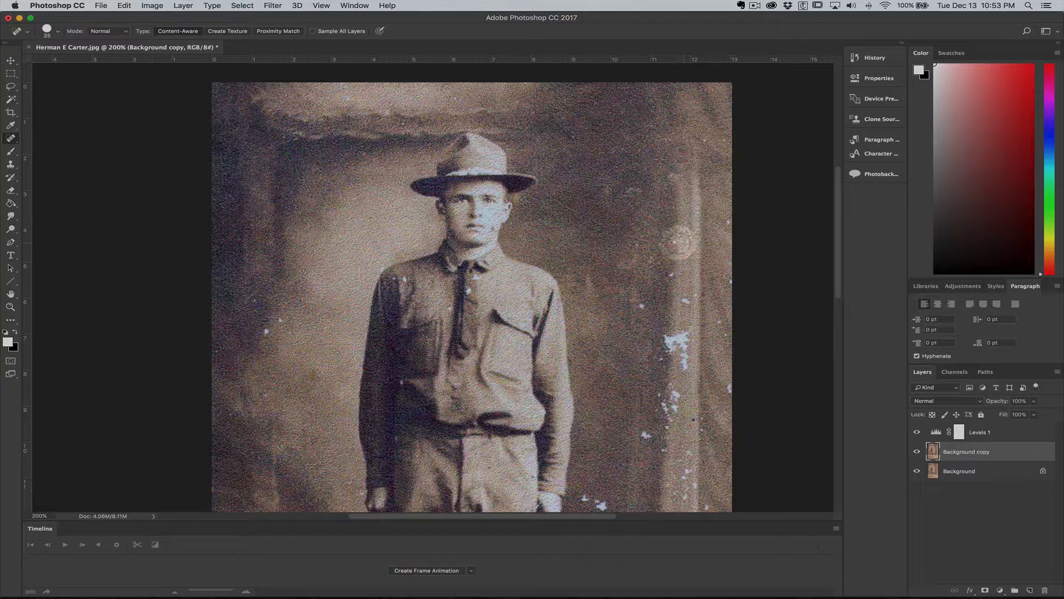
left_click(672, 271)
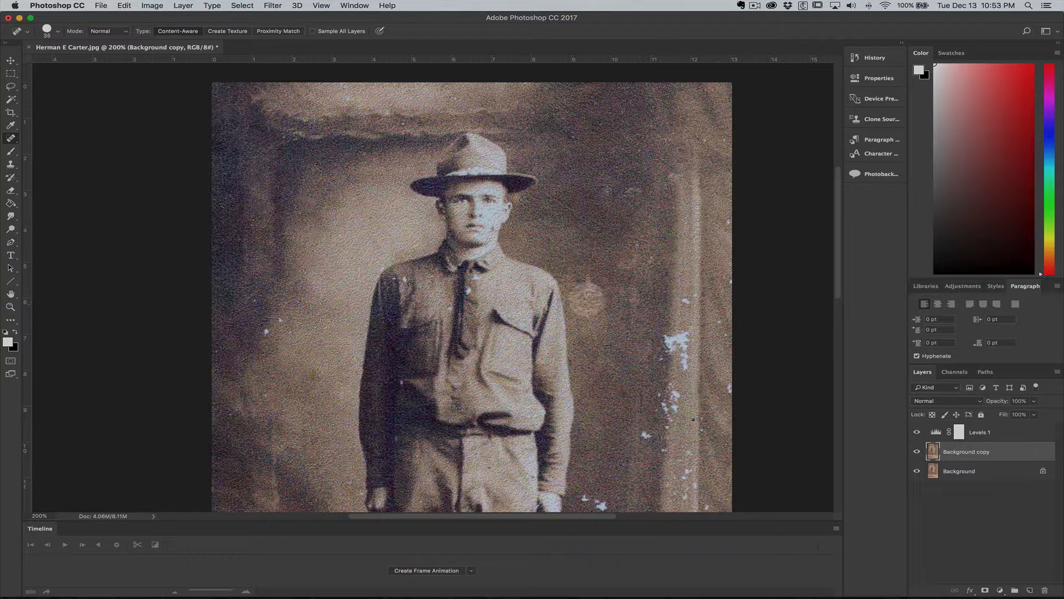
Reduce the healing brush size to 15 and heal the white spots on the soldier's tie, shirt front, shoulder and hat
left_click(470, 291)
left_click(473, 290)
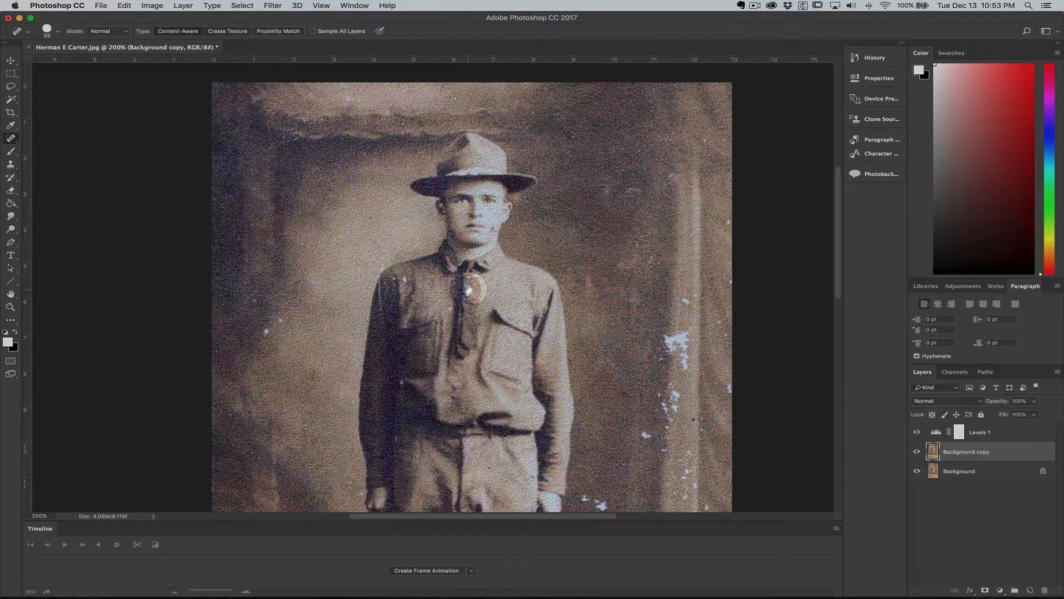
key("bracketleft")
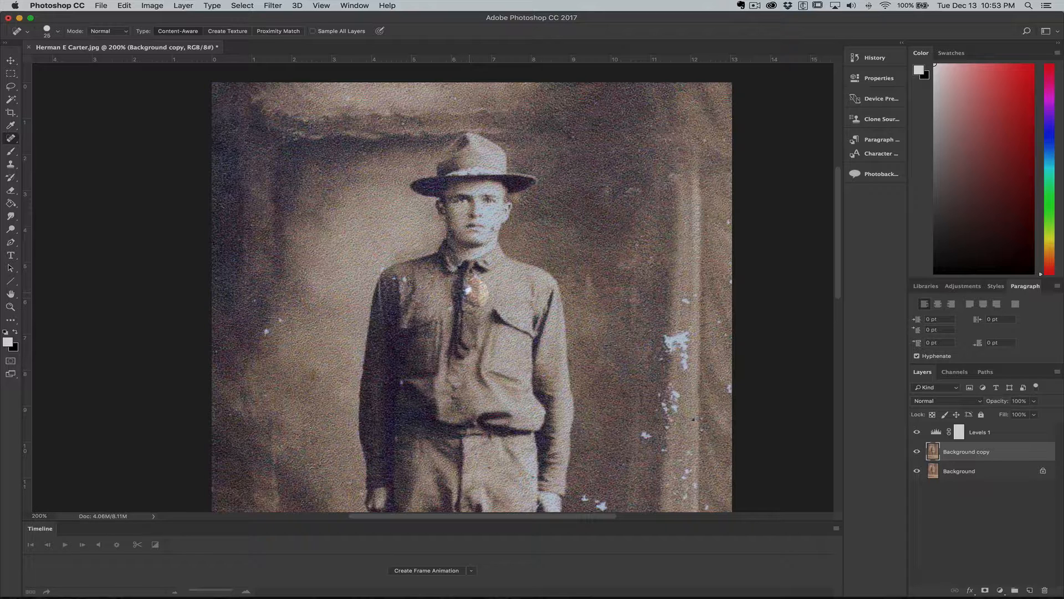
left_click(470, 290)
left_click(409, 279)
left_click_drag(409, 279, 406, 286)
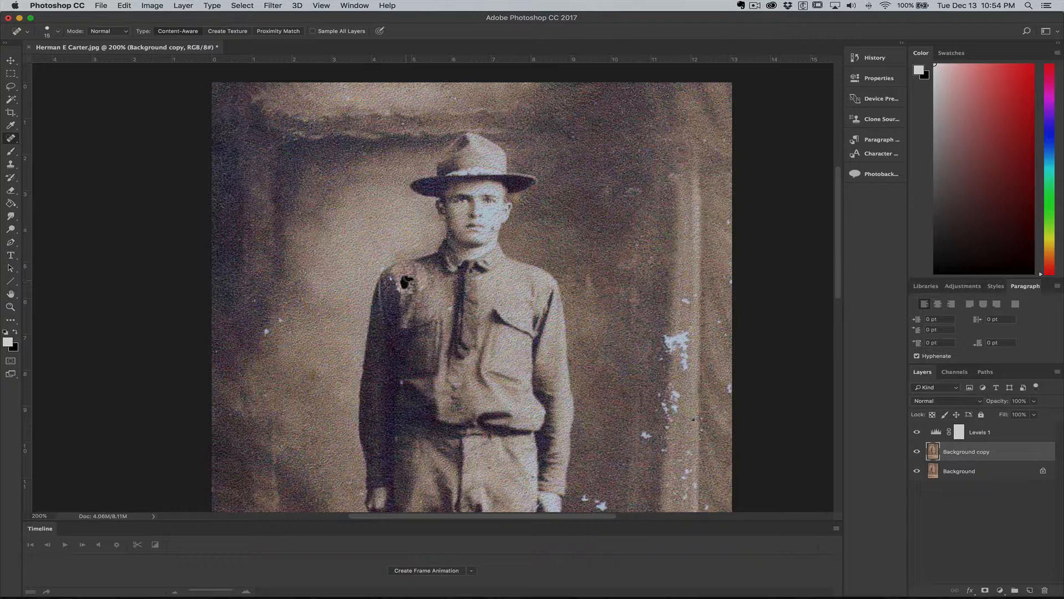
left_click(391, 277)
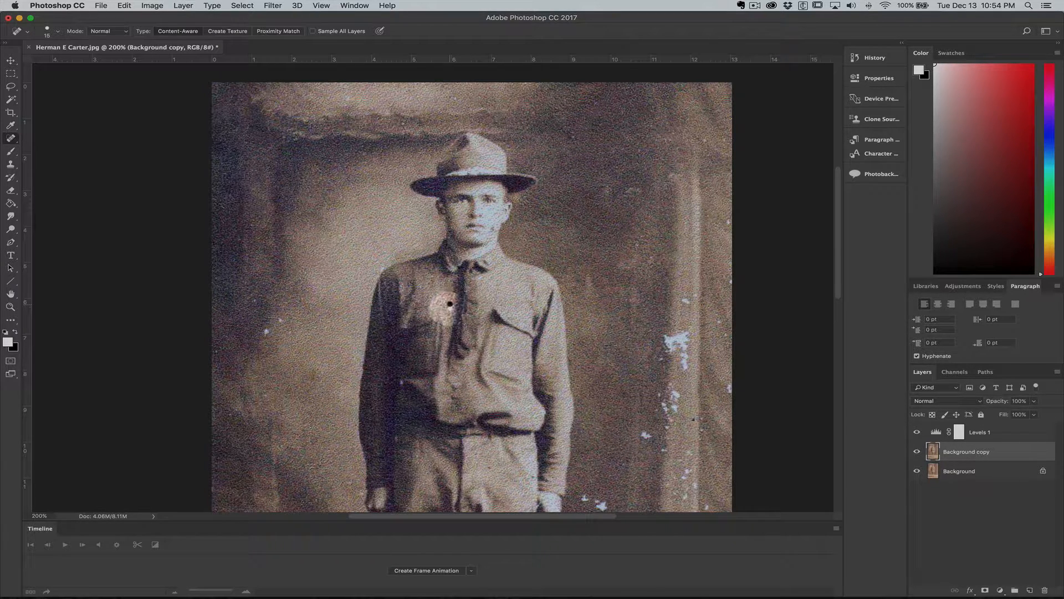
left_click(453, 175)
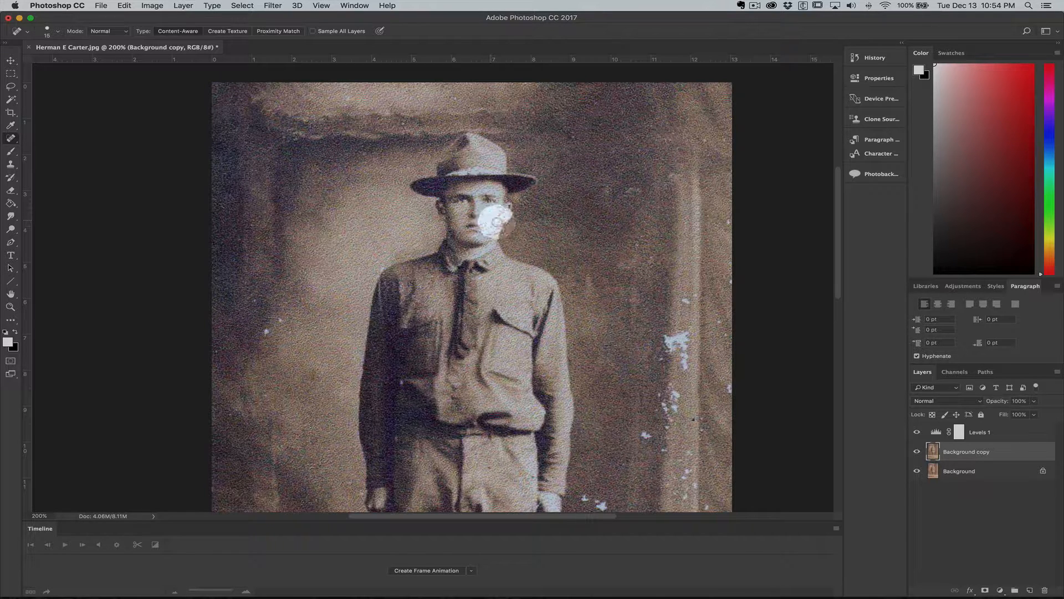
Heal the white patches running down the light curtain beside the soldier's arm and the specks at the photo's right edge
left_click(696, 295)
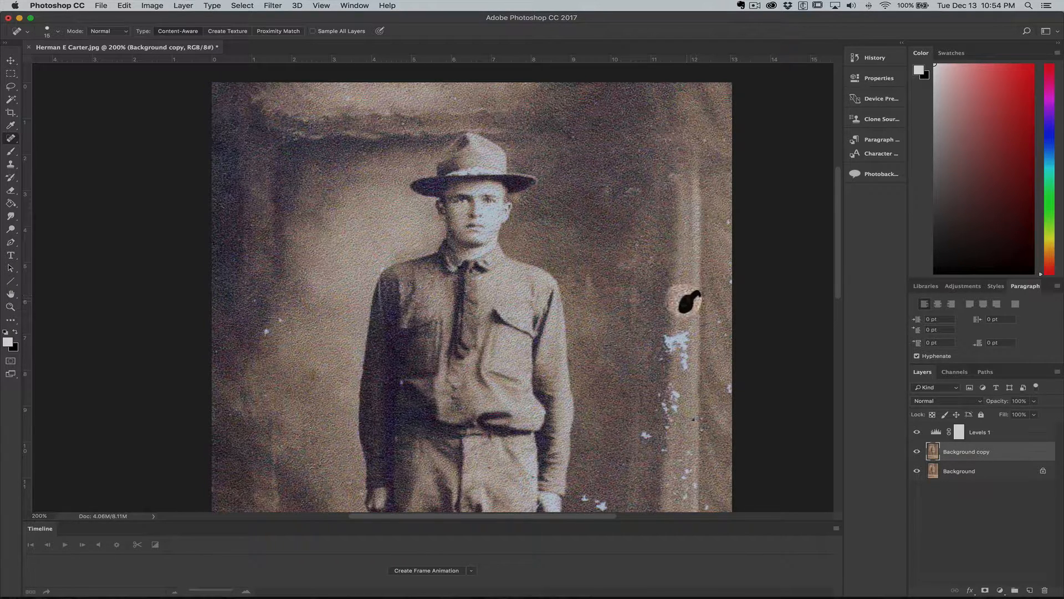
mouse_move(675, 336)
left_mouse_down()
mouse_move(684, 341)
mouse_move(670, 349)
mouse_move(686, 364)
mouse_move(669, 365)
mouse_move(661, 348)
left_mouse_up()
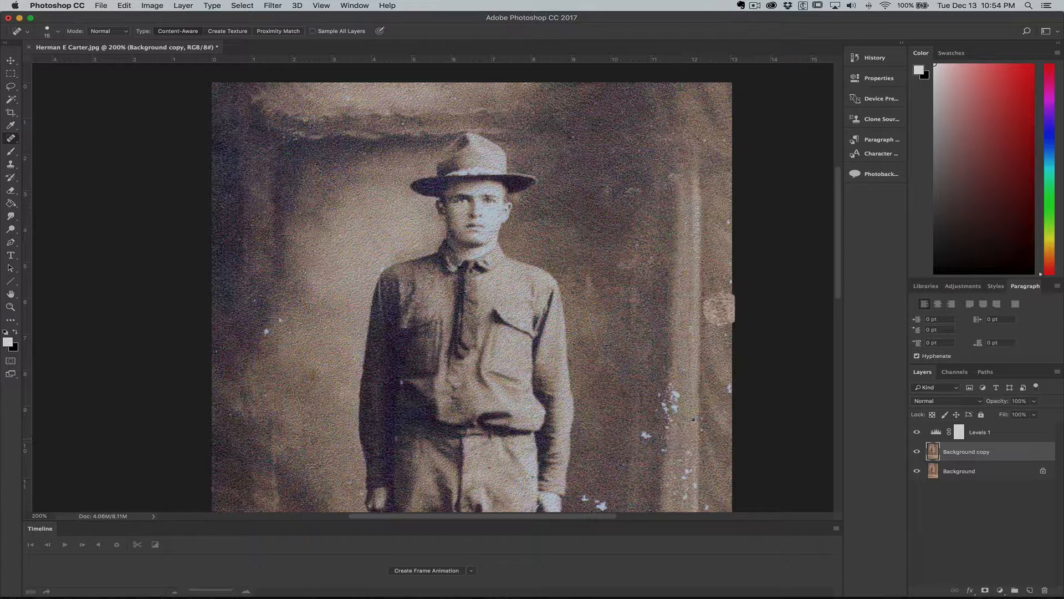
left_click_drag(720, 323, 722, 339)
mouse_move(729, 388)
left_mouse_down()
mouse_move(676, 404)
mouse_move(670, 419)
mouse_move(655, 399)
mouse_move(710, 416)
mouse_move(698, 457)
mouse_move(685, 385)
mouse_move(668, 382)
mouse_move(684, 389)
mouse_move(693, 427)
mouse_move(703, 421)
mouse_move(688, 410)
mouse_move(660, 444)
left_mouse_up()
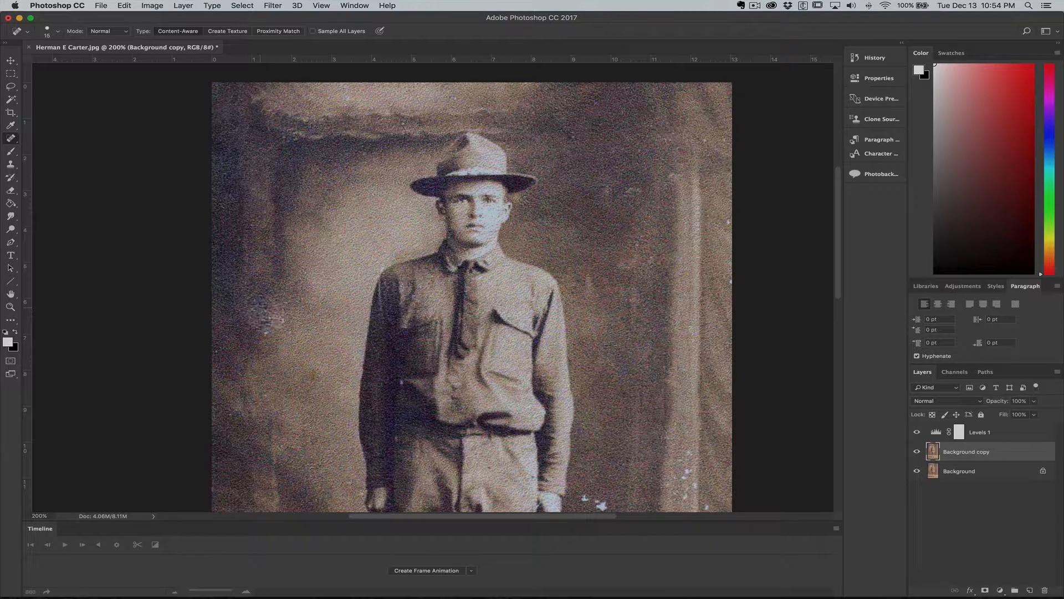
Heal the white specks in the backdrop left of the soldier's sleeve and the spot beside his hand on that side
left_click(280, 321)
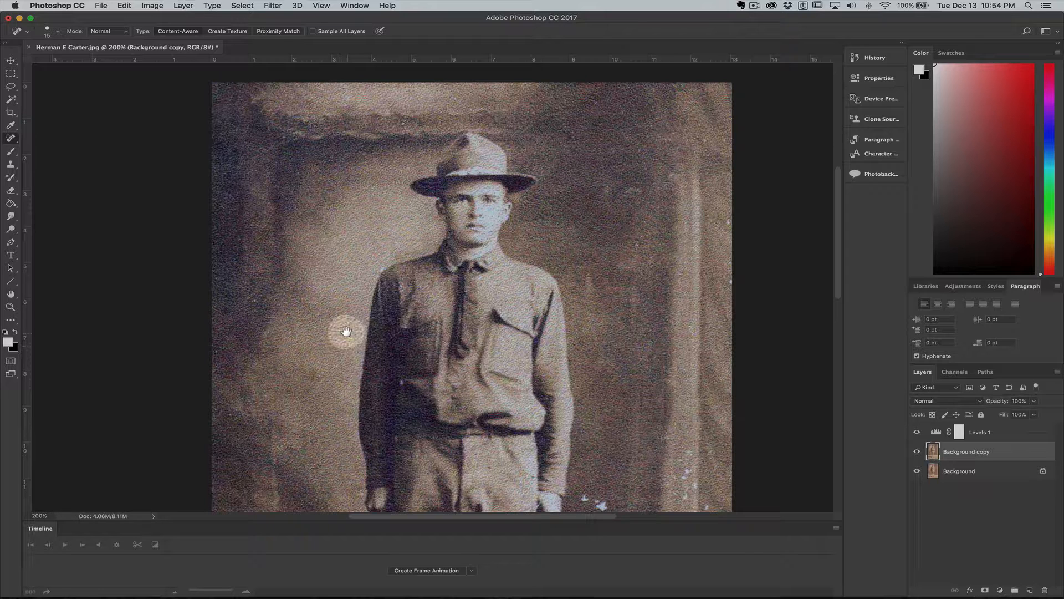
mouse_move(316, 369)
left_mouse_down()
mouse_move(333, 319)
mouse_move(330, 281)
mouse_move(332, 316)
mouse_move(305, 347)
left_mouse_up()
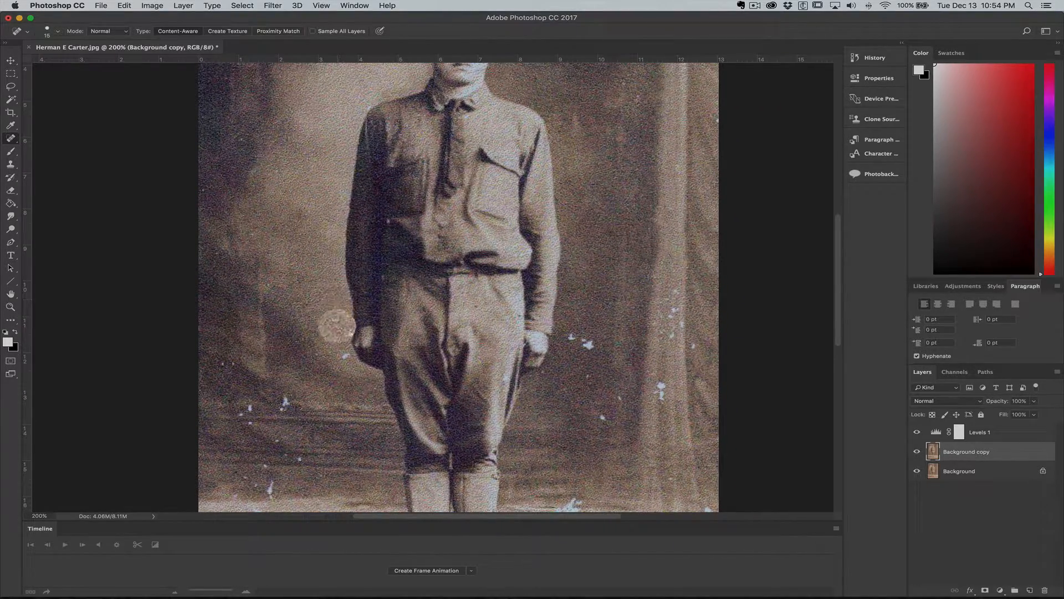
left_click_drag(333, 309, 313, 288)
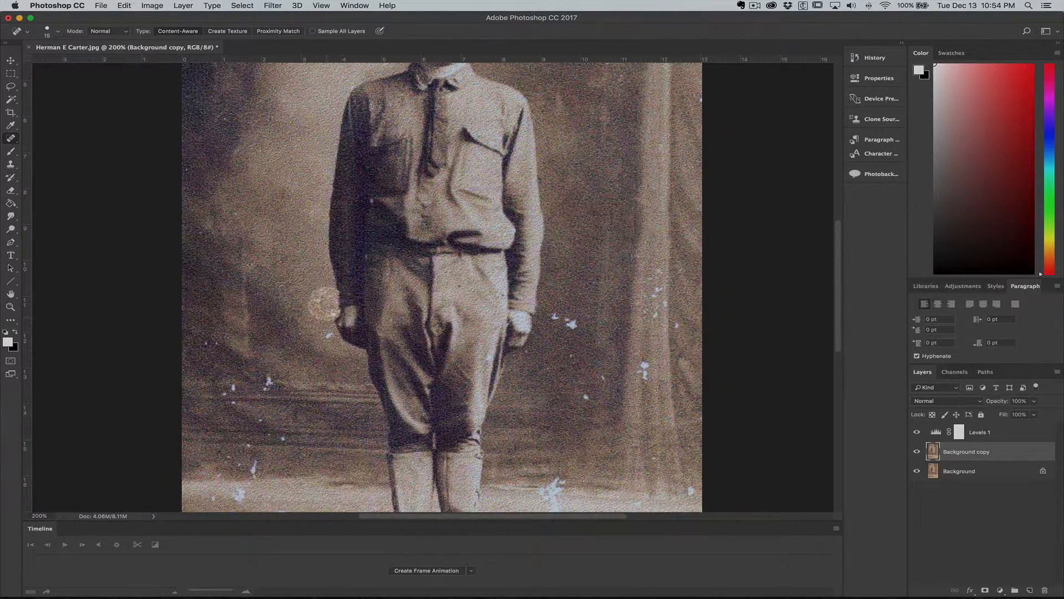
left_click(328, 309)
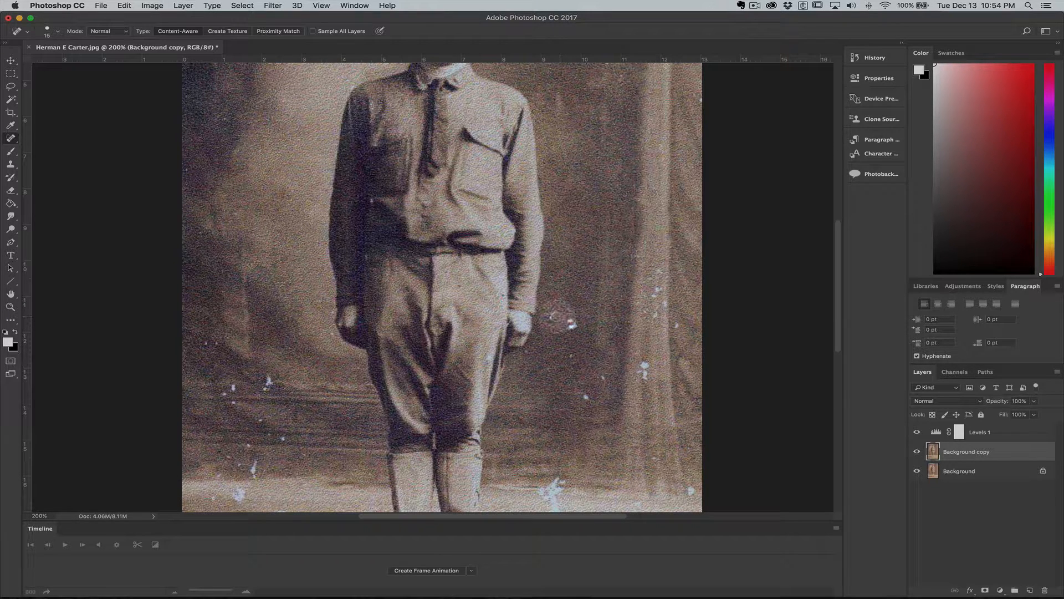
Heal the white spots right of the soldier's hand, down the lower curtain and in the dark backdrop beside his thigh
left_click(571, 324)
left_click_drag(571, 324, 557, 312)
mouse_move(659, 272)
left_mouse_down()
mouse_move(660, 317)
mouse_move(642, 293)
mouse_move(638, 301)
mouse_move(686, 324)
left_mouse_up()
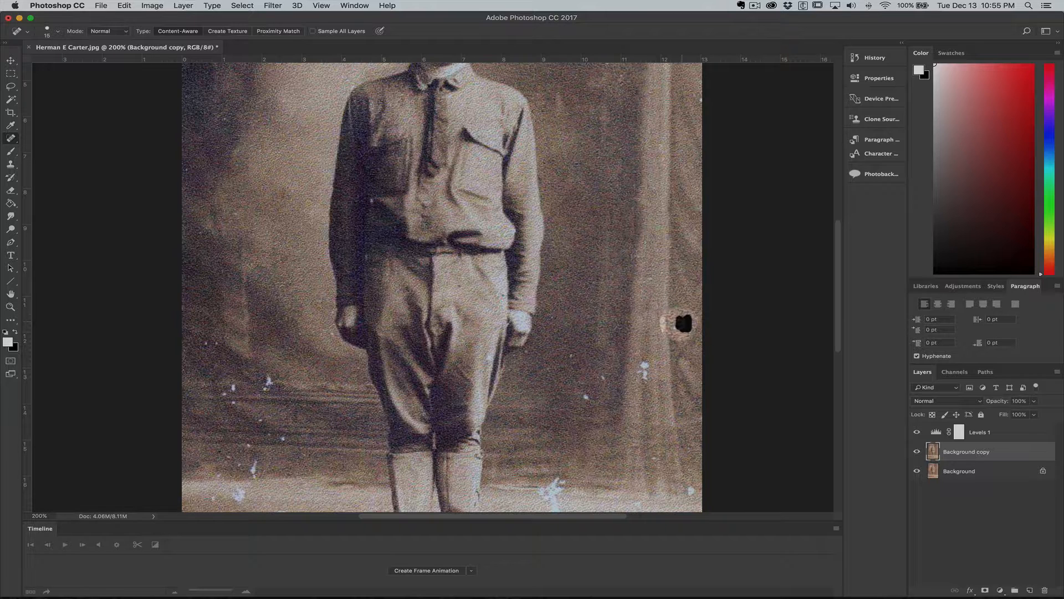
left_click_drag(645, 364, 645, 369)
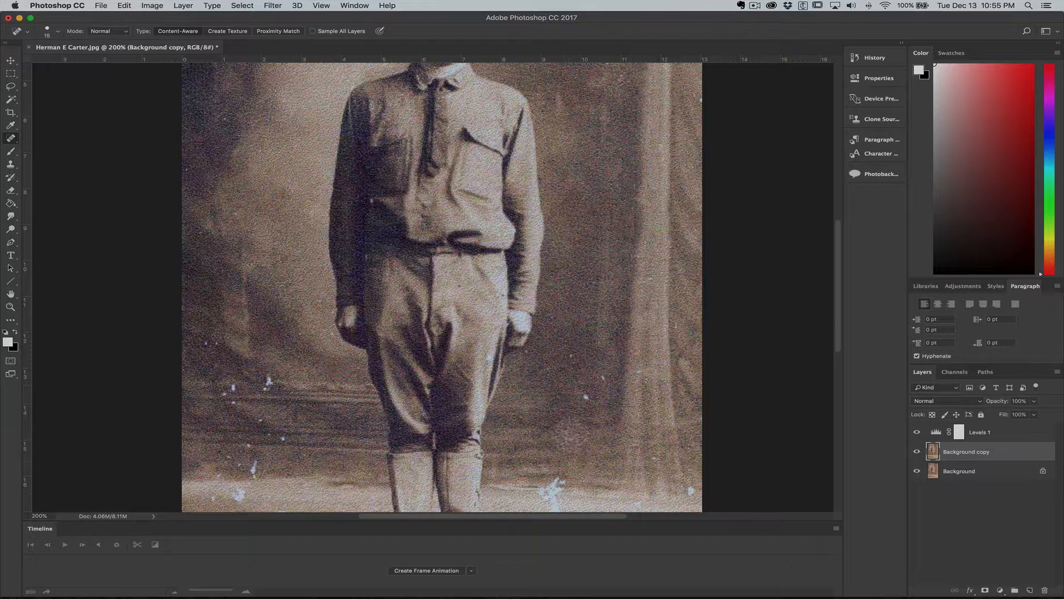
left_click_drag(586, 396, 587, 404)
left_click(603, 377)
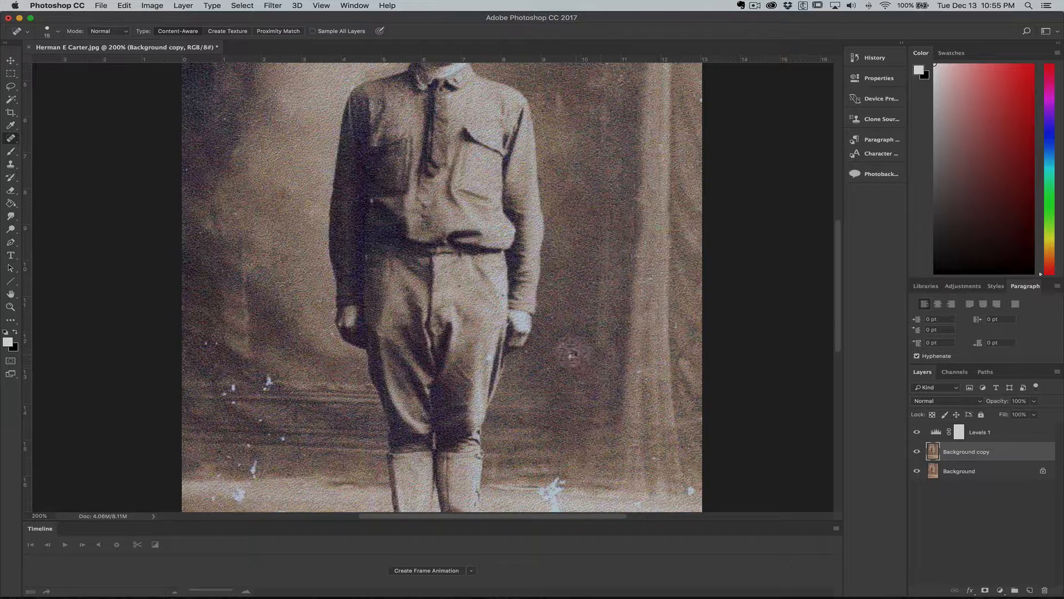
Heal the white spots scattered across the lower-left backdrop, from hand level down to just above the light floor
left_click(269, 377)
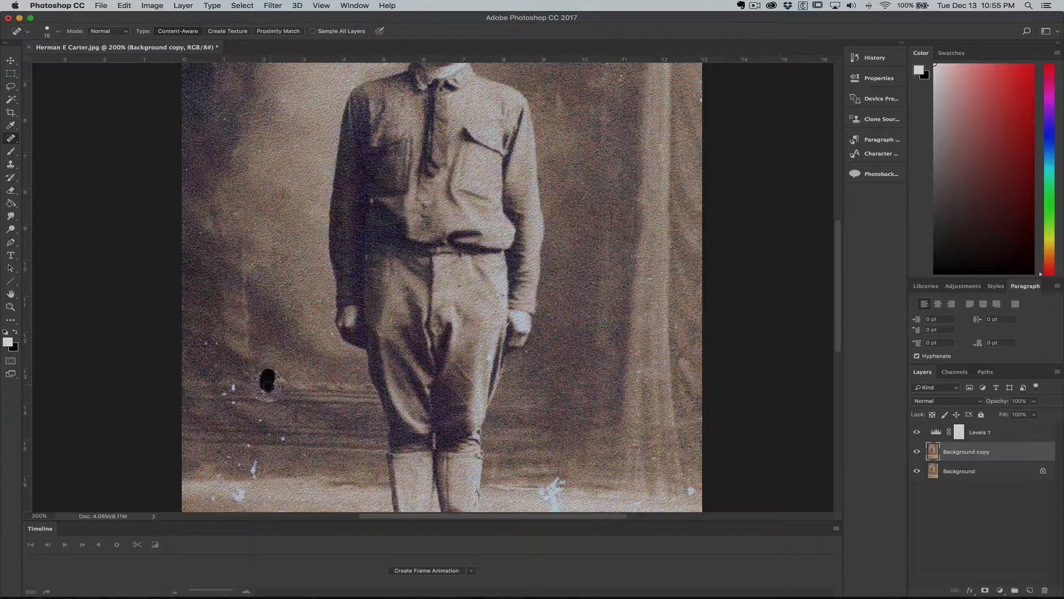
left_click(236, 385)
left_click(248, 443)
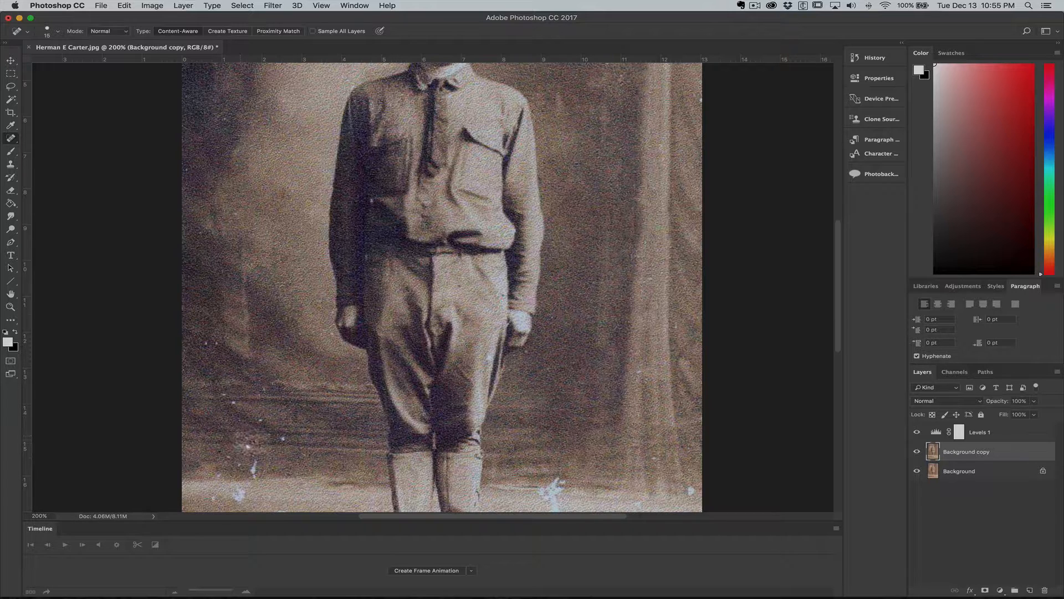
left_click_drag(253, 444, 229, 460)
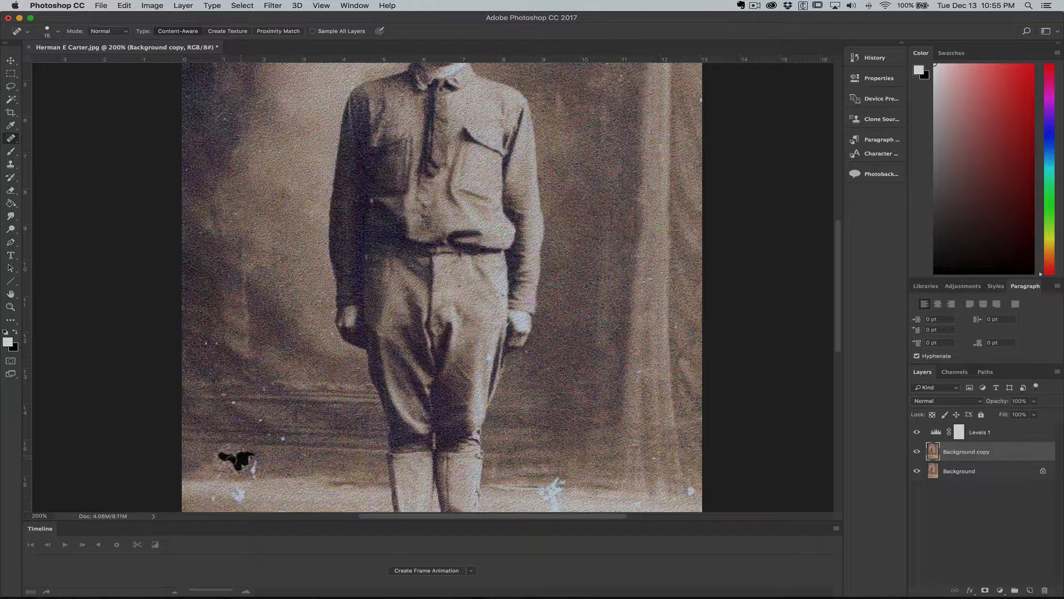
left_click(258, 467)
left_click(281, 437)
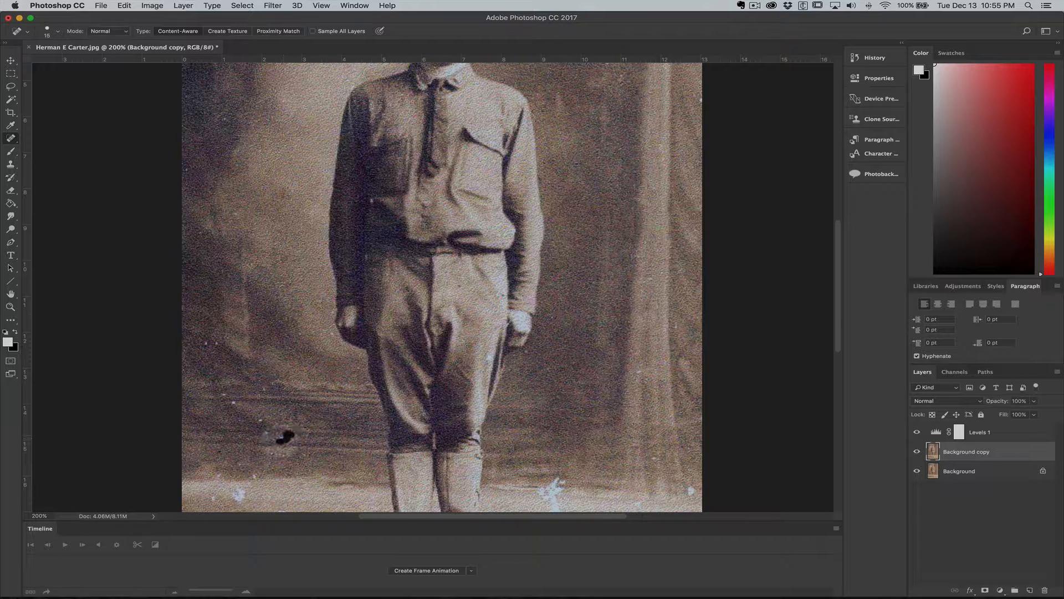
left_click(268, 434)
left_click(225, 394)
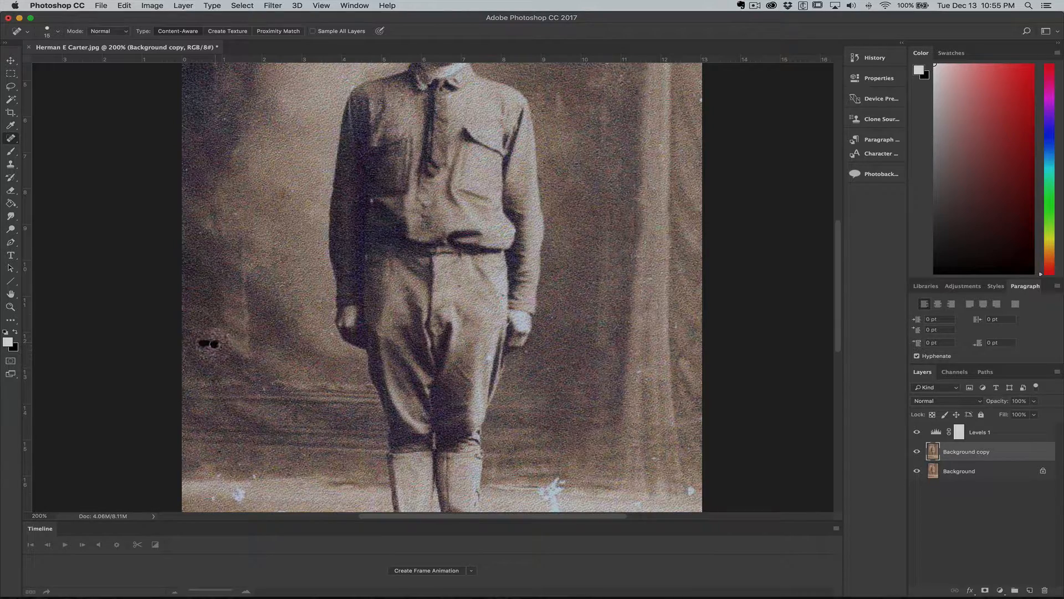
Heal the white spots on the light floor strip left of the soldier's legs
mouse_move(340, 399)
left_mouse_down()
mouse_move(345, 288)
mouse_move(362, 216)
left_mouse_up()
left_click_drag(261, 325, 264, 331)
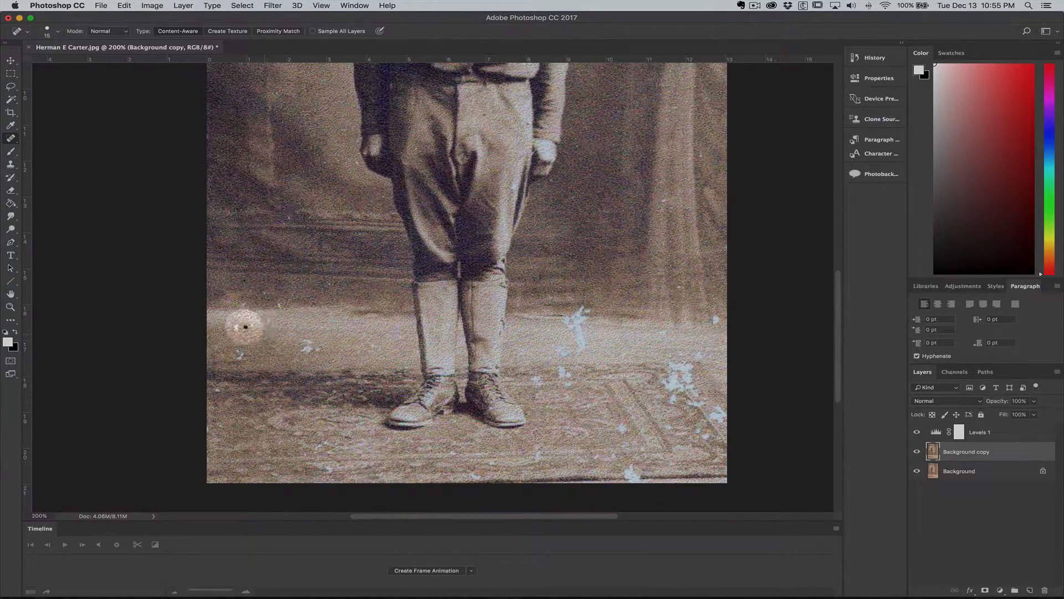
left_click(244, 327)
left_click(277, 306)
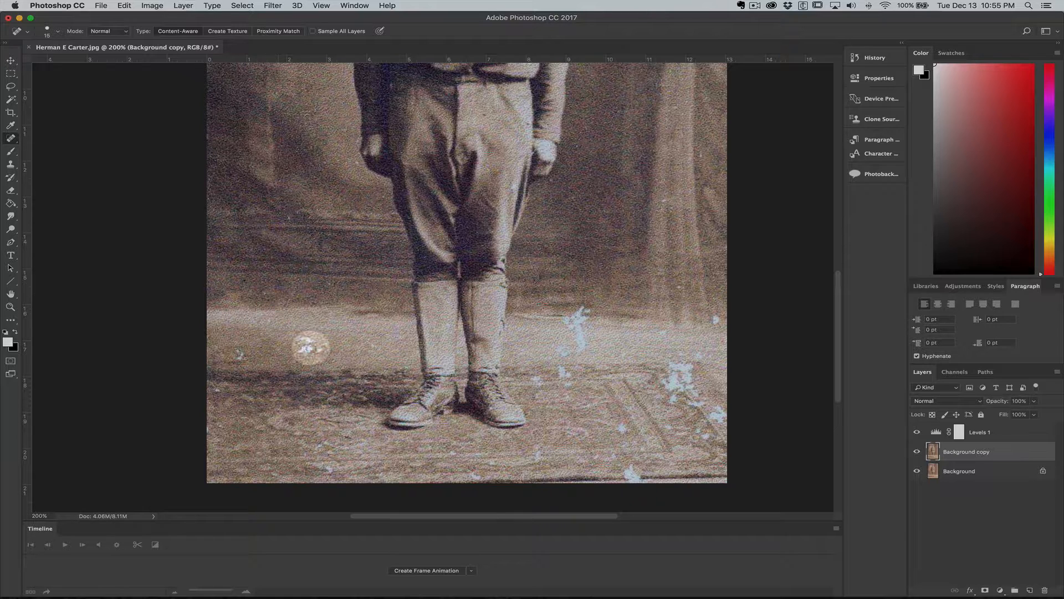
left_click_drag(310, 347, 239, 352)
Heal the white damage on the light floor right of the legs and the large patches on the carpet's right side
mouse_move(565, 323)
left_mouse_down()
mouse_move(577, 302)
mouse_move(577, 326)
mouse_move(592, 333)
mouse_move(564, 354)
mouse_move(566, 314)
left_mouse_up()
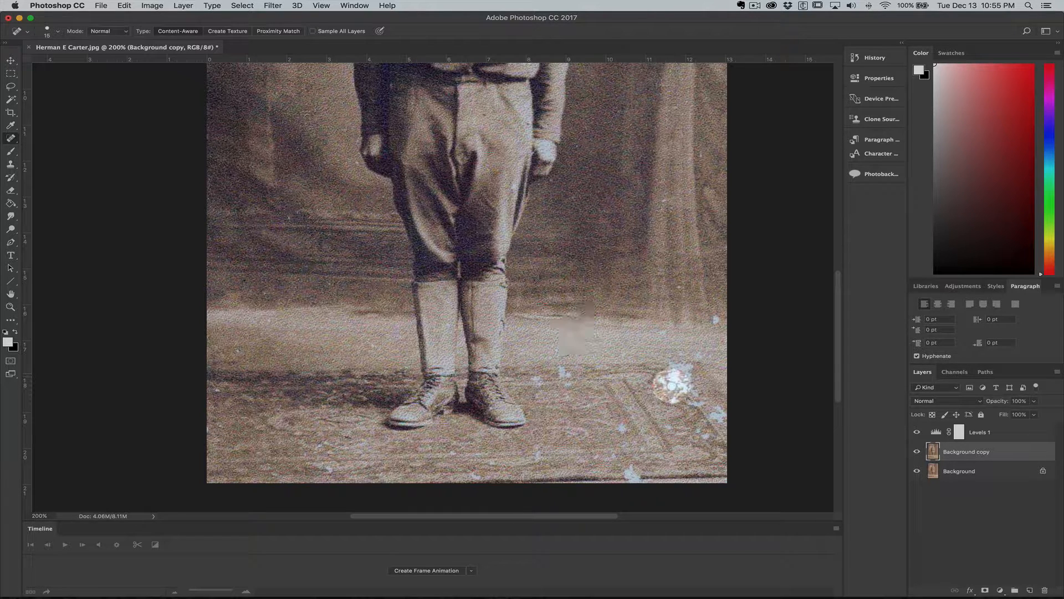
mouse_move(672, 334)
left_mouse_down()
mouse_move(659, 331)
mouse_move(715, 319)
left_mouse_up()
mouse_move(673, 367)
left_mouse_down()
mouse_move(675, 388)
mouse_move(718, 416)
mouse_move(675, 410)
left_mouse_up()
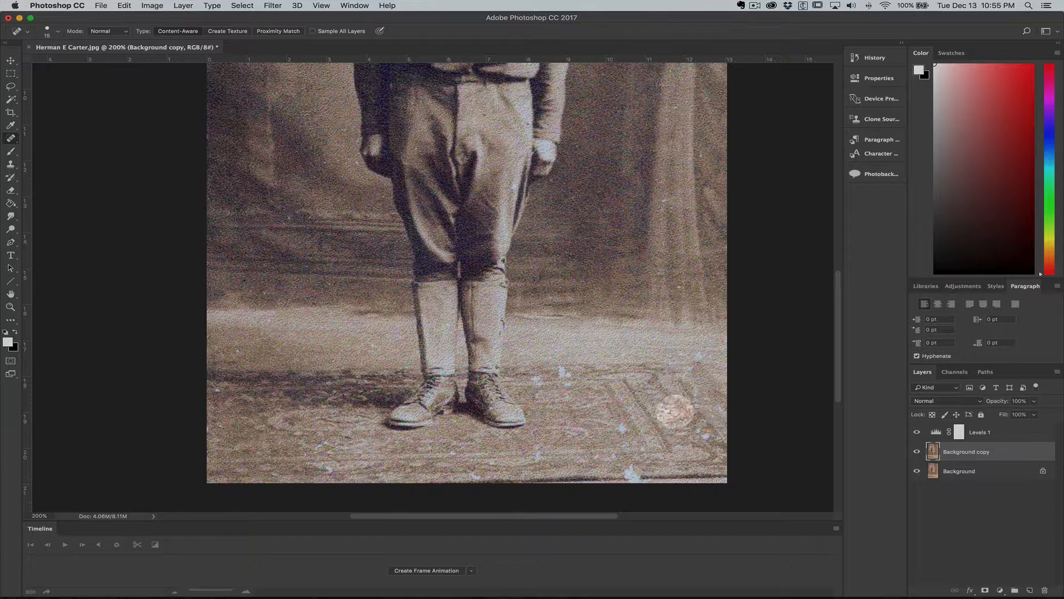
Heal the white spots on the carpet around the shoes and along the photo's lower edge, plus the floor speck left of the legs
left_click_drag(556, 367, 566, 374)
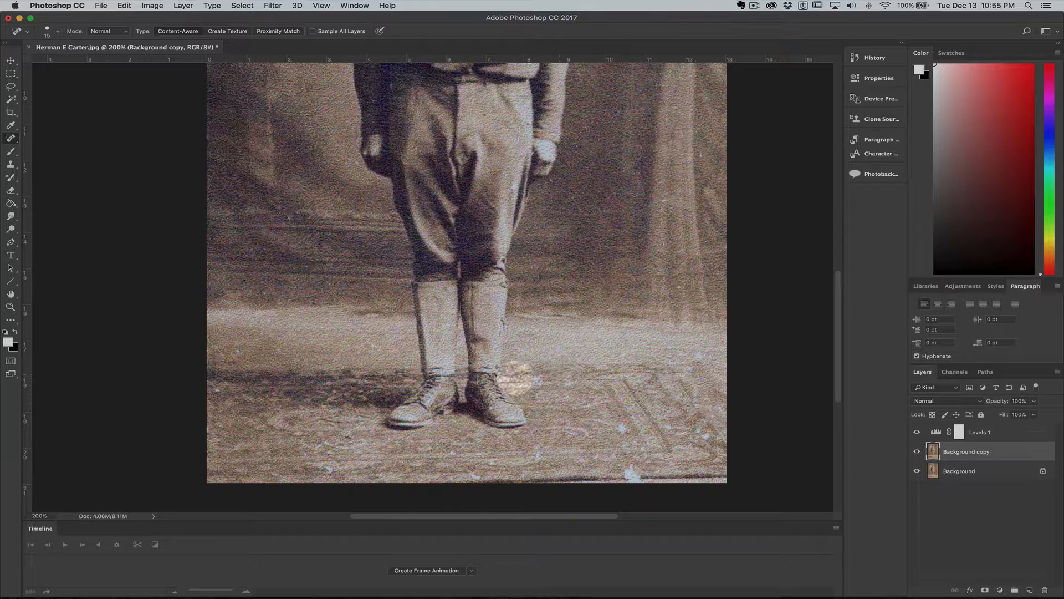
left_click(535, 373)
left_click_drag(616, 424, 617, 428)
left_click_drag(625, 468, 652, 470)
left_click_drag(539, 449, 542, 451)
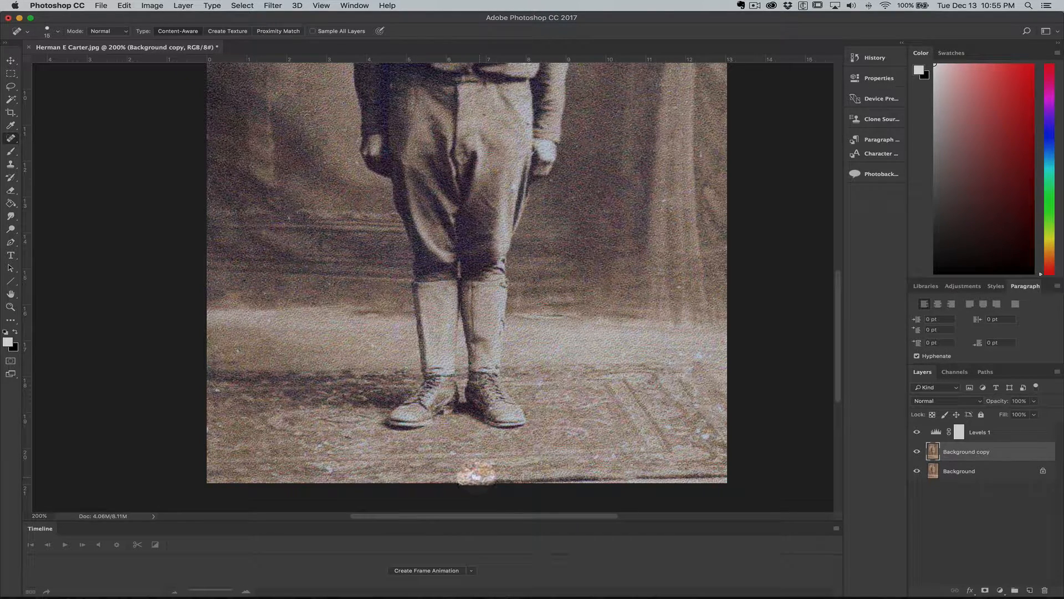
left_click_drag(478, 472, 492, 465)
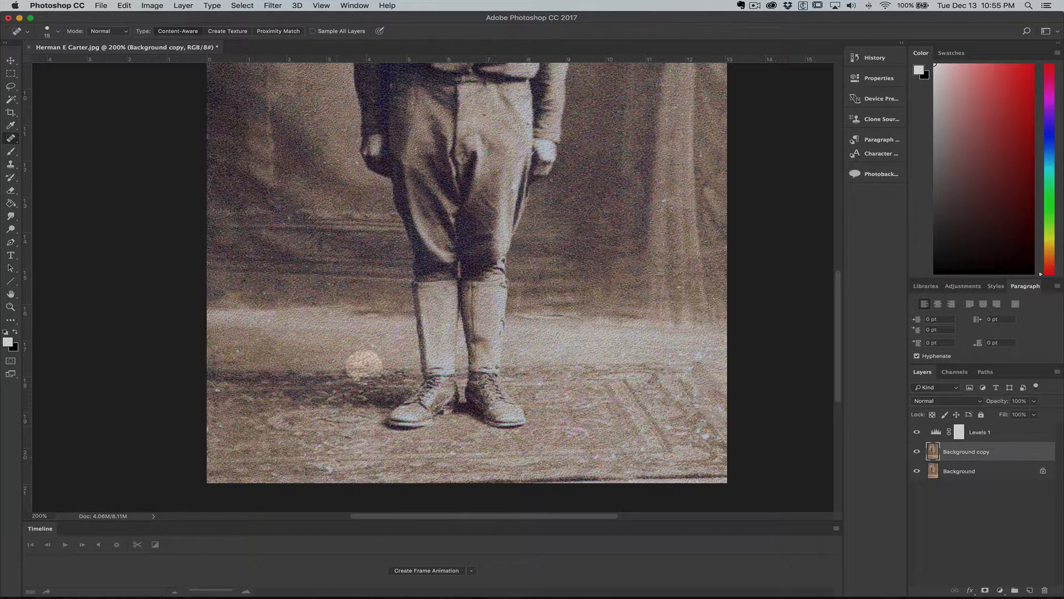
left_click(373, 348)
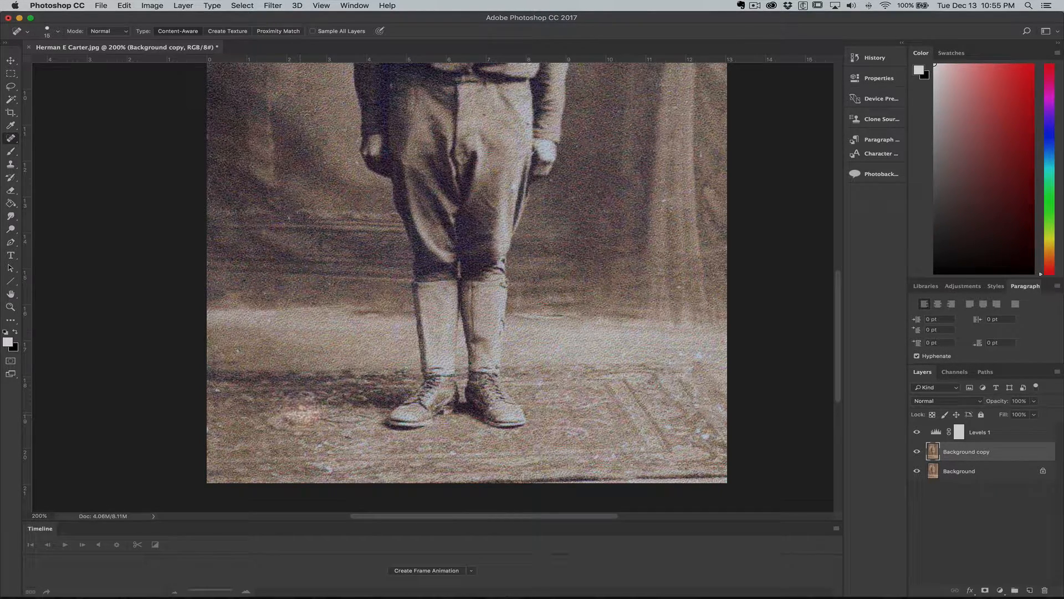
With the whole photo in view, heal the remaining specks along its upper right edge and in the backdrop left of the knees
key("super+minus")
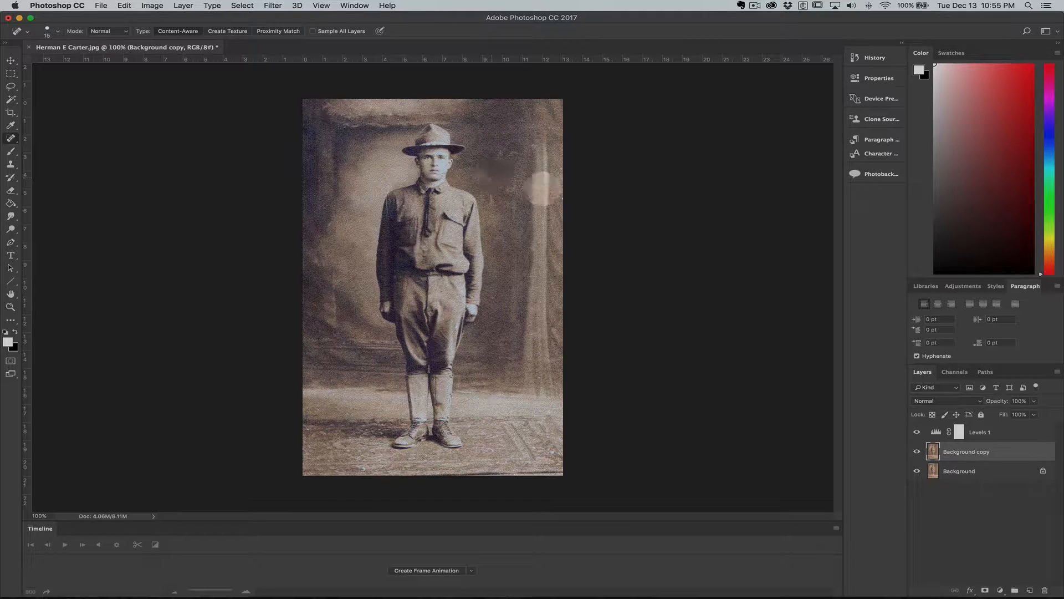
left_click(556, 197)
left_click_drag(561, 197, 564, 164)
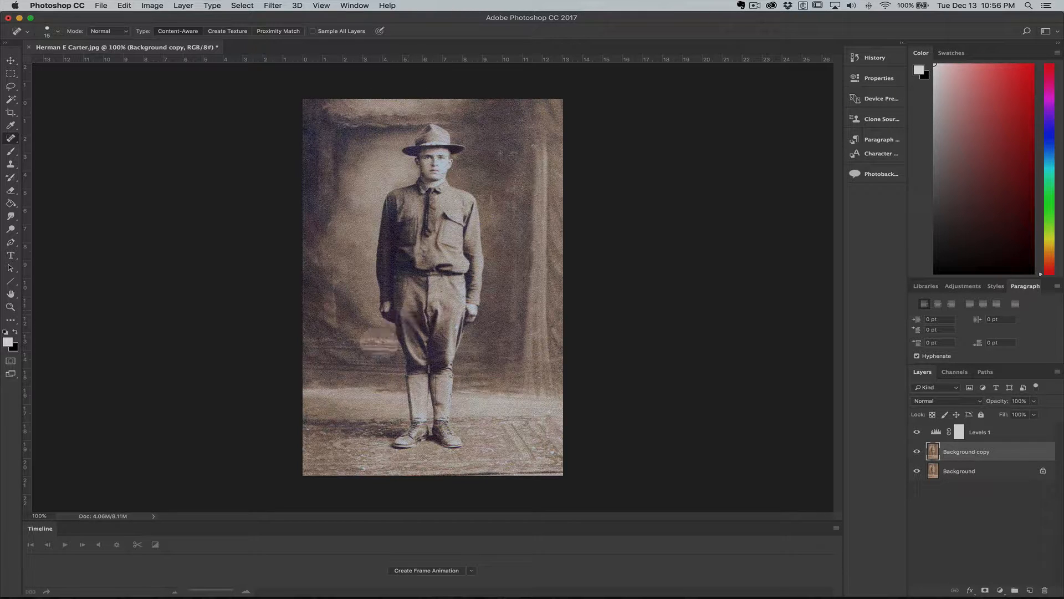
left_click_drag(376, 317, 355, 339)
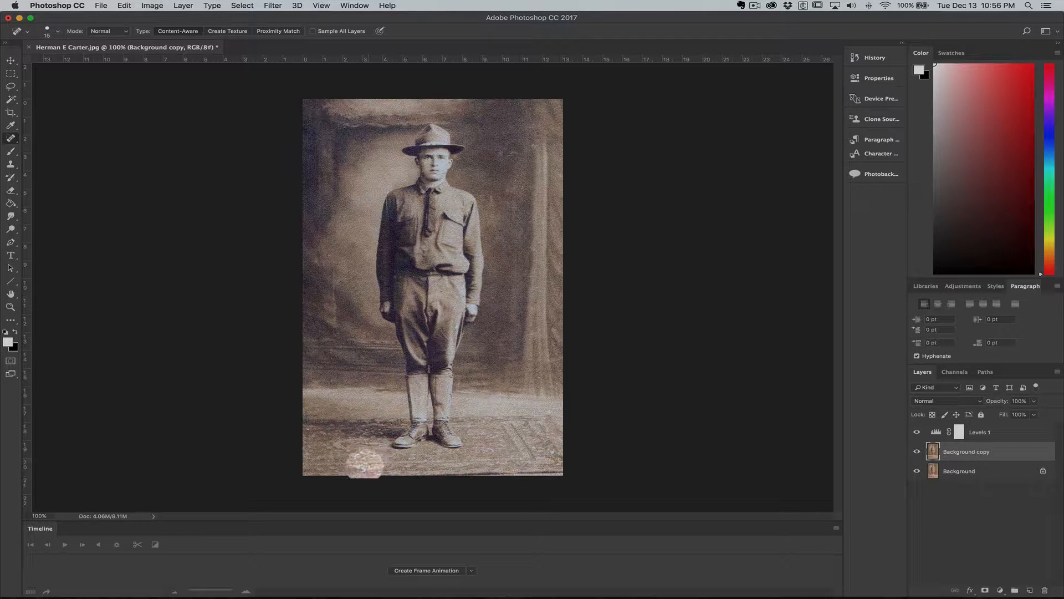
Save the document as a layered Photoshop file, adding "Restored" to the end of the file name
left_click(103, 8)
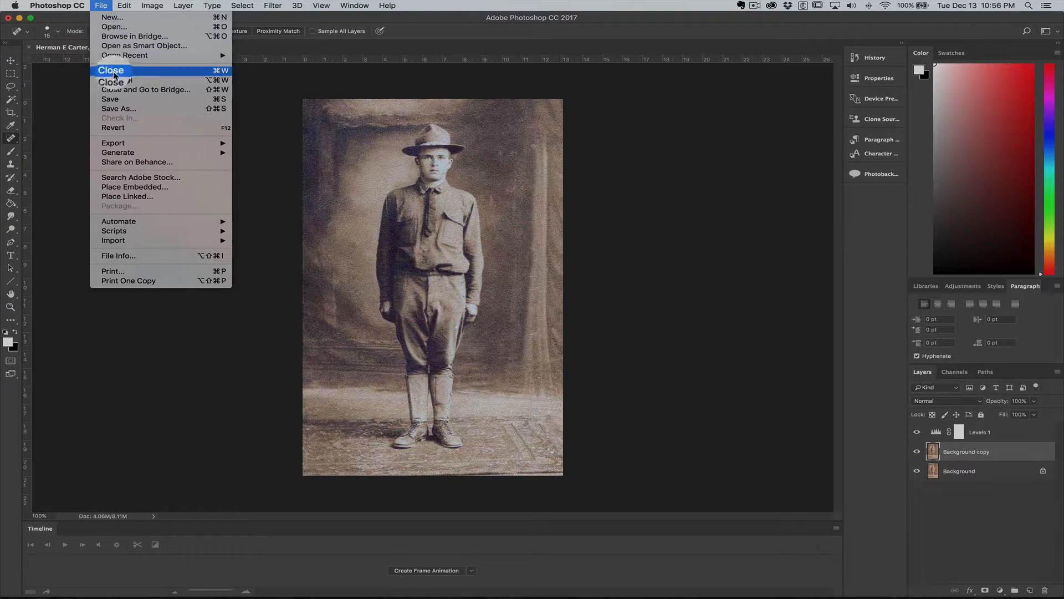
left_click(113, 109)
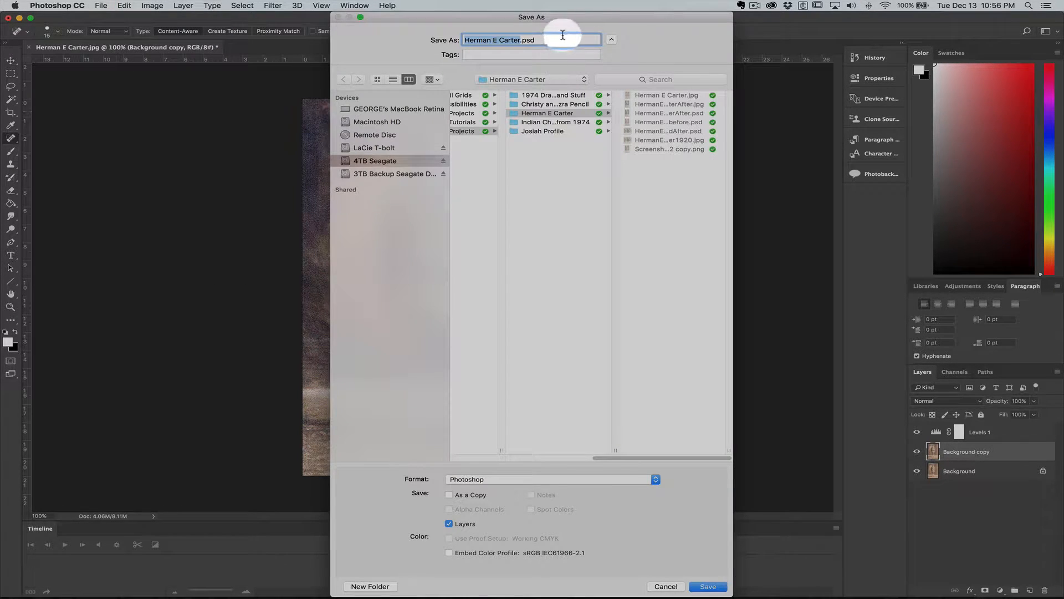
left_click(520, 40)
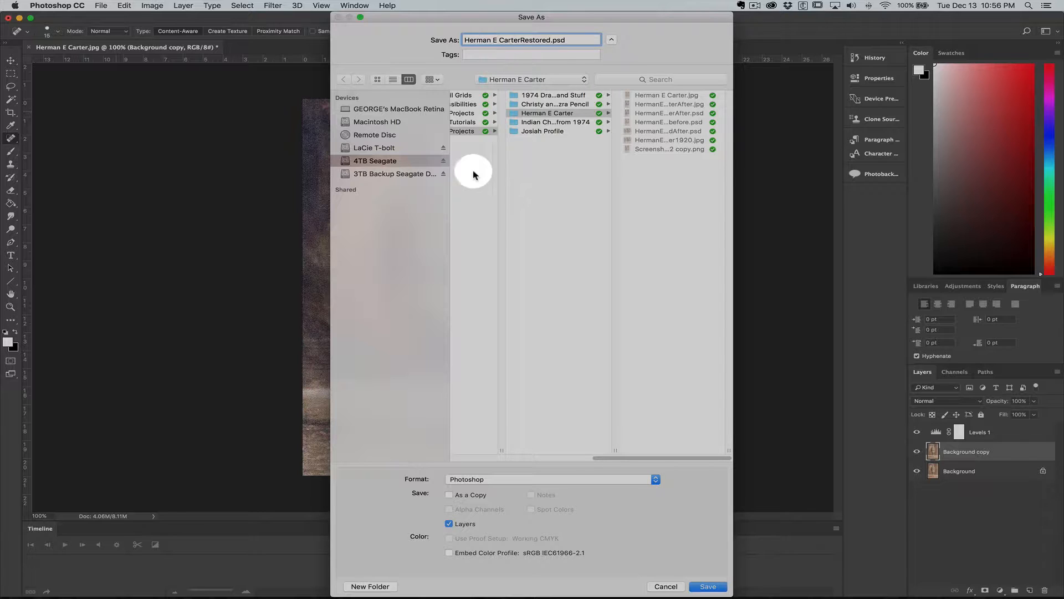
left_click(707, 585)
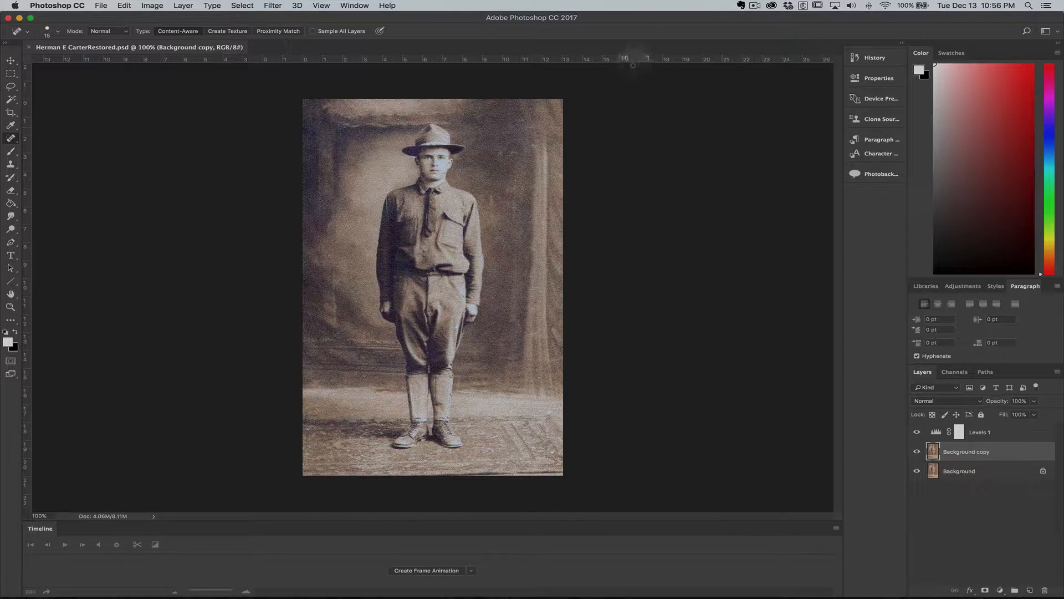
Set up printing on the EPSON Stylus Pro 3880 2 with Photoshop Manages Colors and the Epson Stylus Pro 3880_3885_3890 ArchivalMattePaper profile
left_click(102, 10)
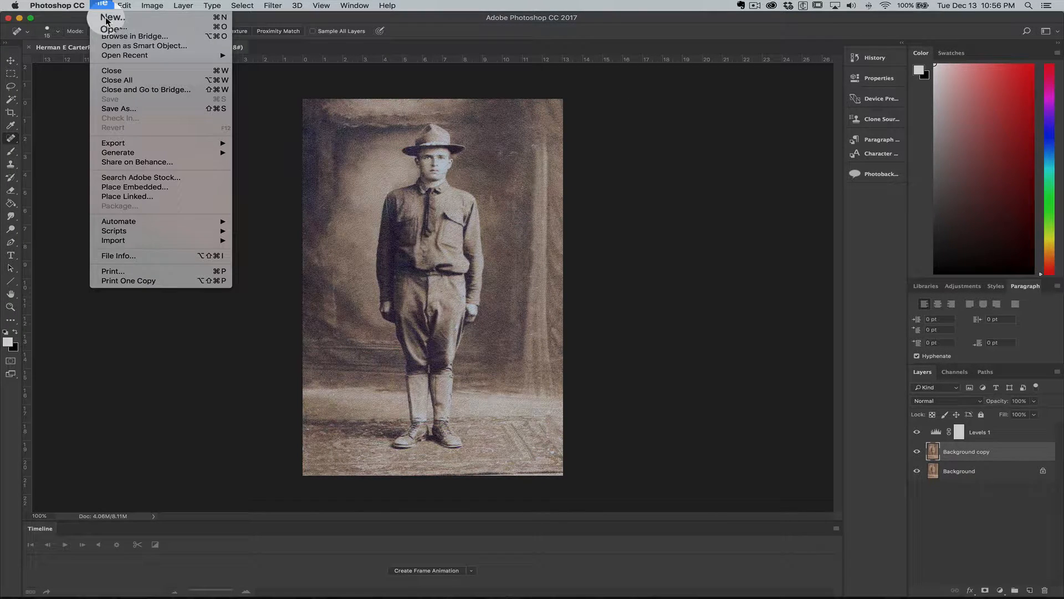
left_click(111, 271)
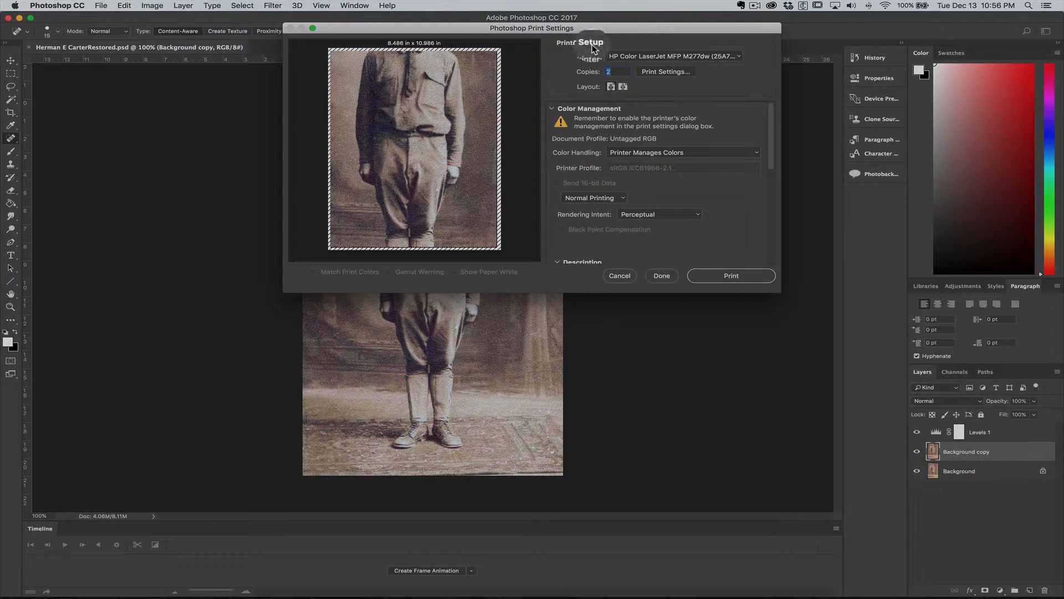
left_click(674, 57)
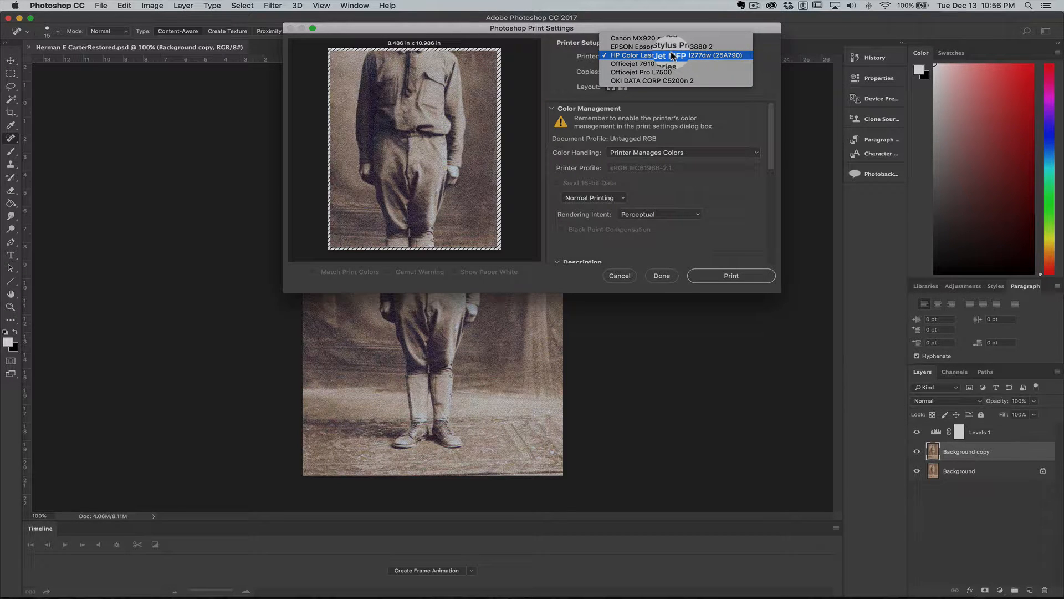
left_click(679, 47)
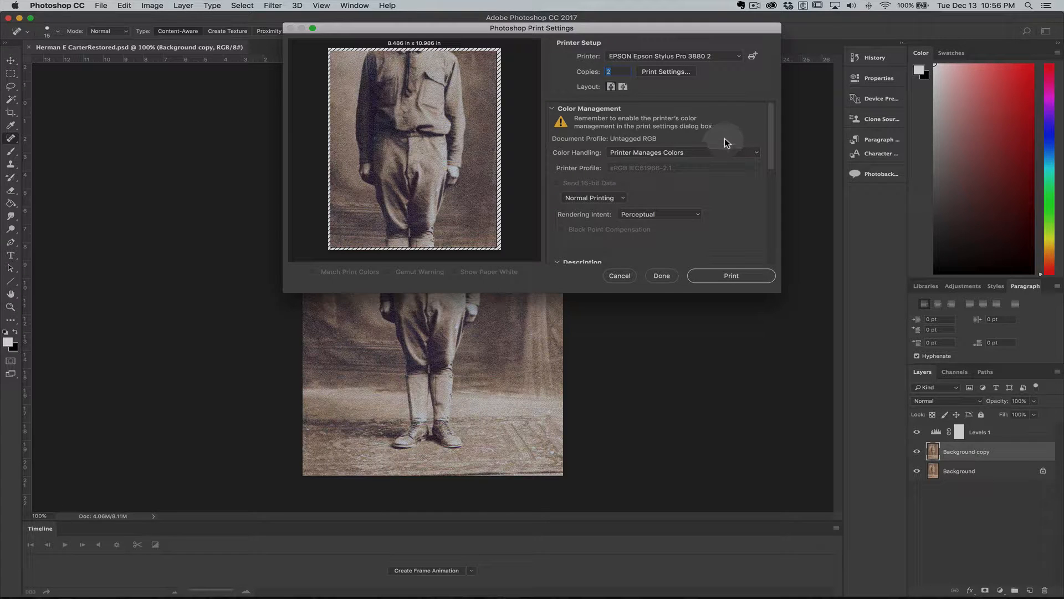
left_click(683, 153)
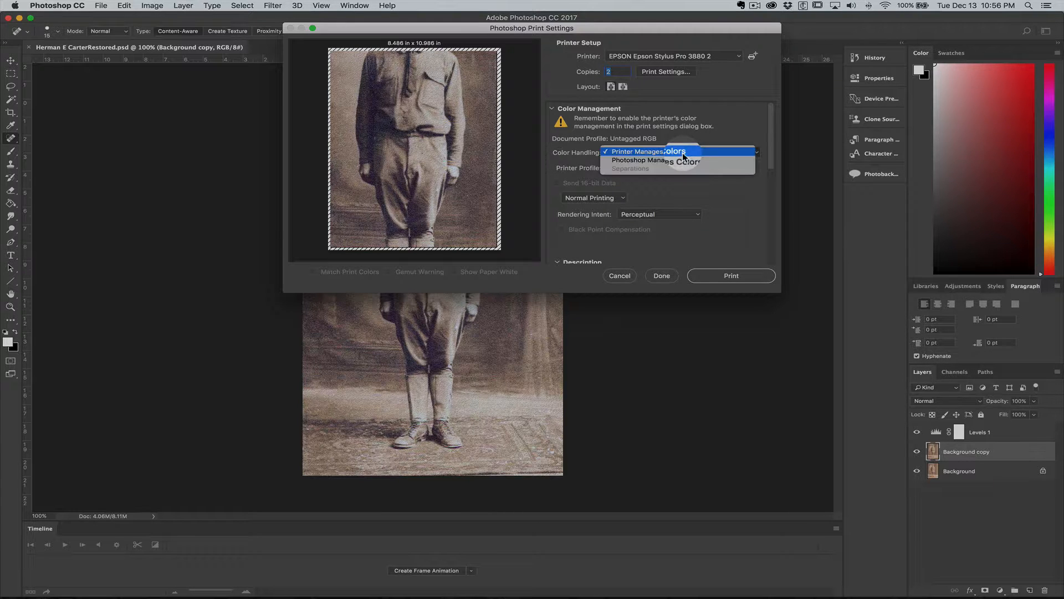
left_click(677, 165)
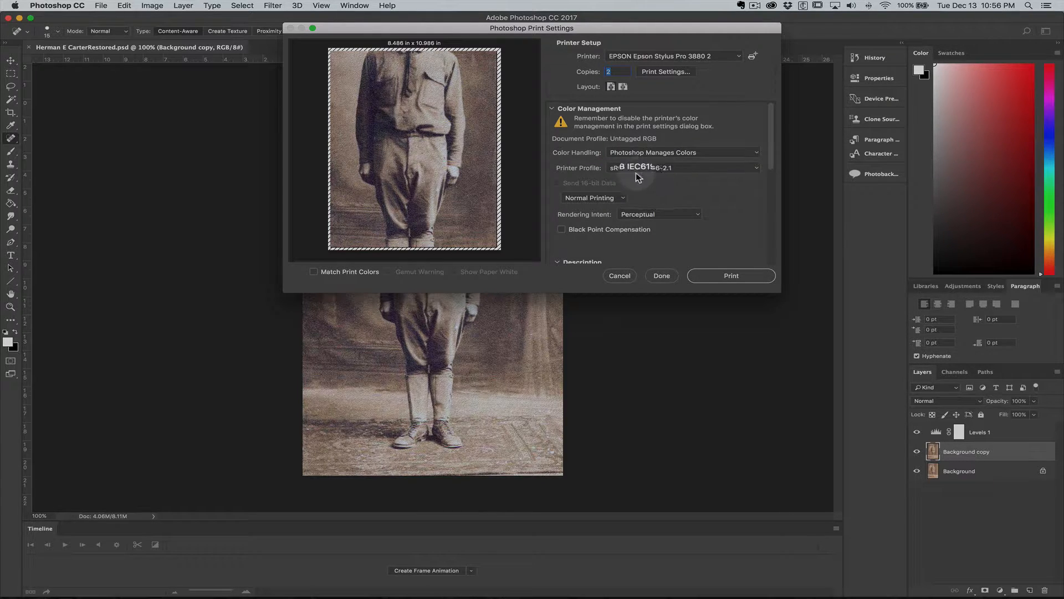
left_click(653, 168)
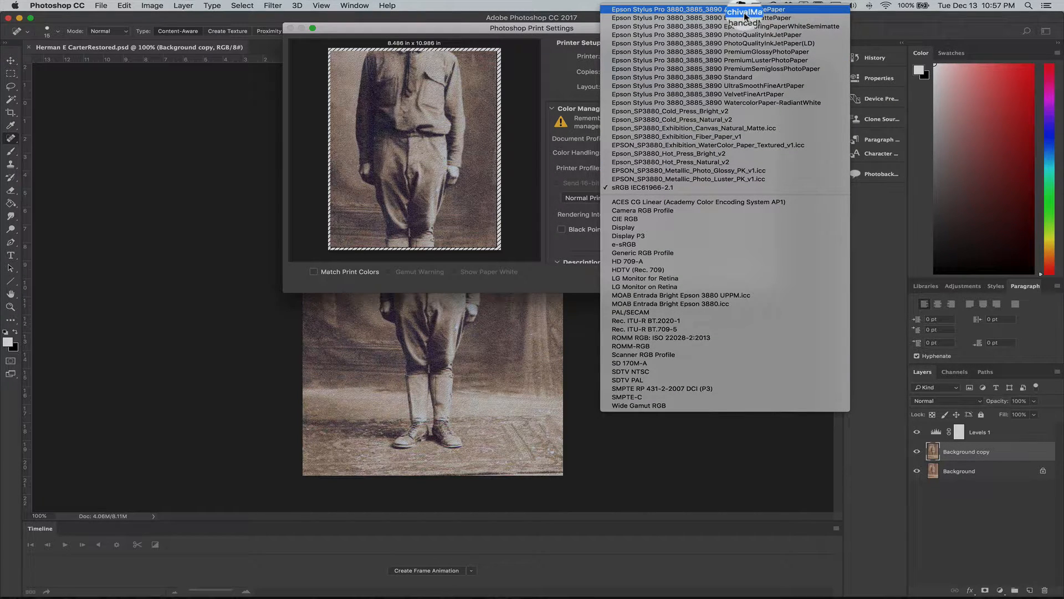
left_click(747, 11)
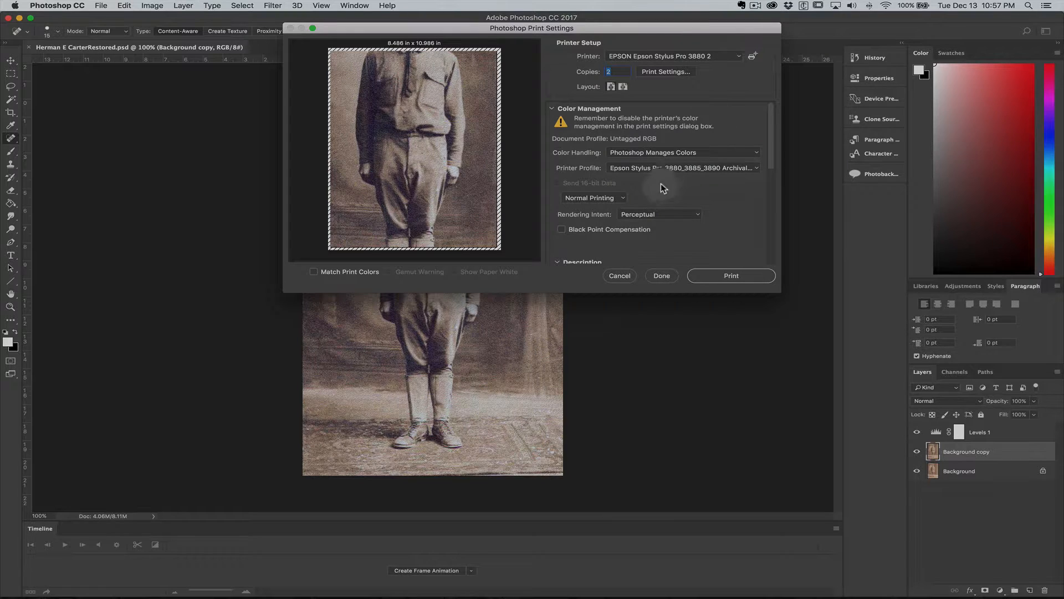
Scale the photo to fit the media, enable printing of the selected area, and print it
left_click_drag(771, 159, 756, 257)
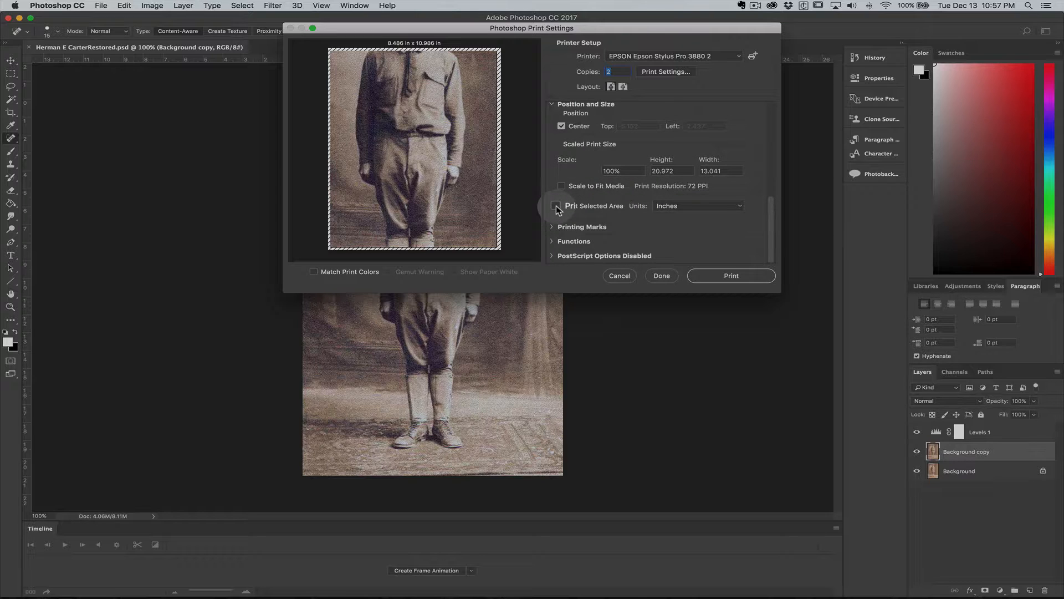
left_click(562, 186)
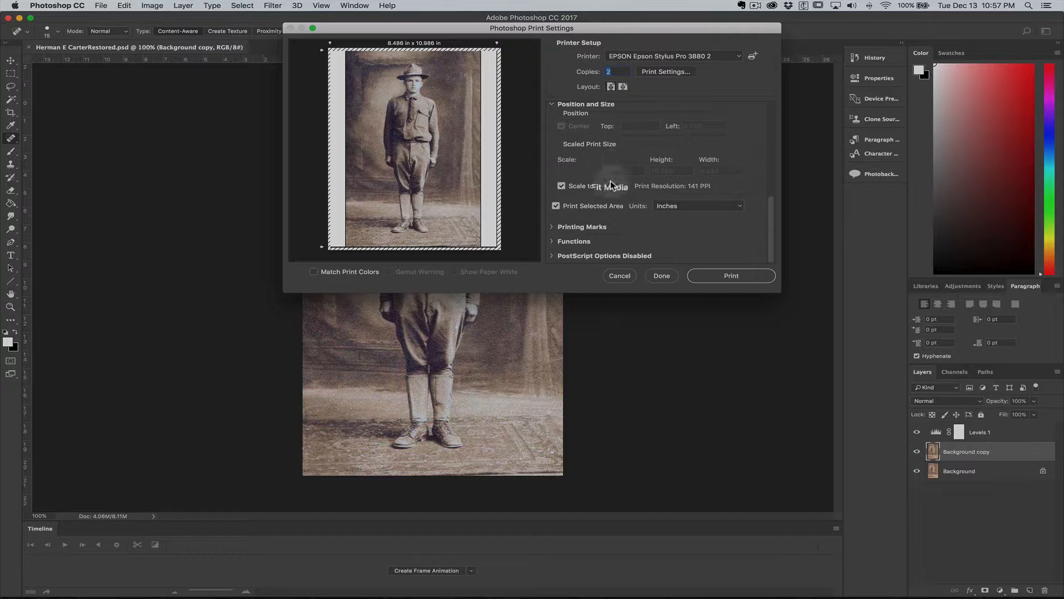
left_click(556, 205)
left_click(732, 276)
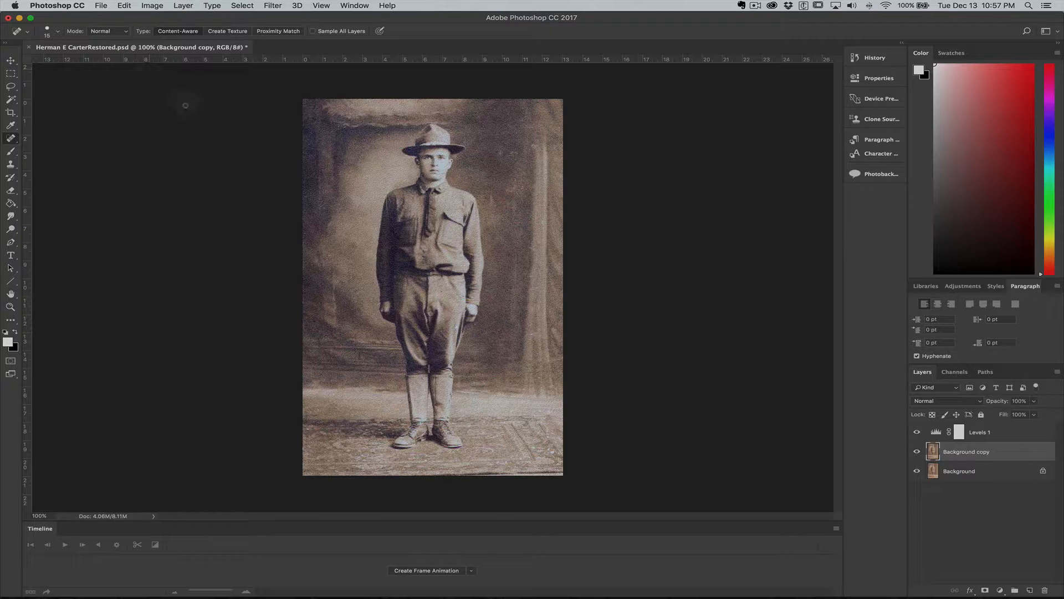
Switch to Chrome, view the restored portrait in the soldier's Ancestry gallery, and return to the gallery
key("super+Tab")
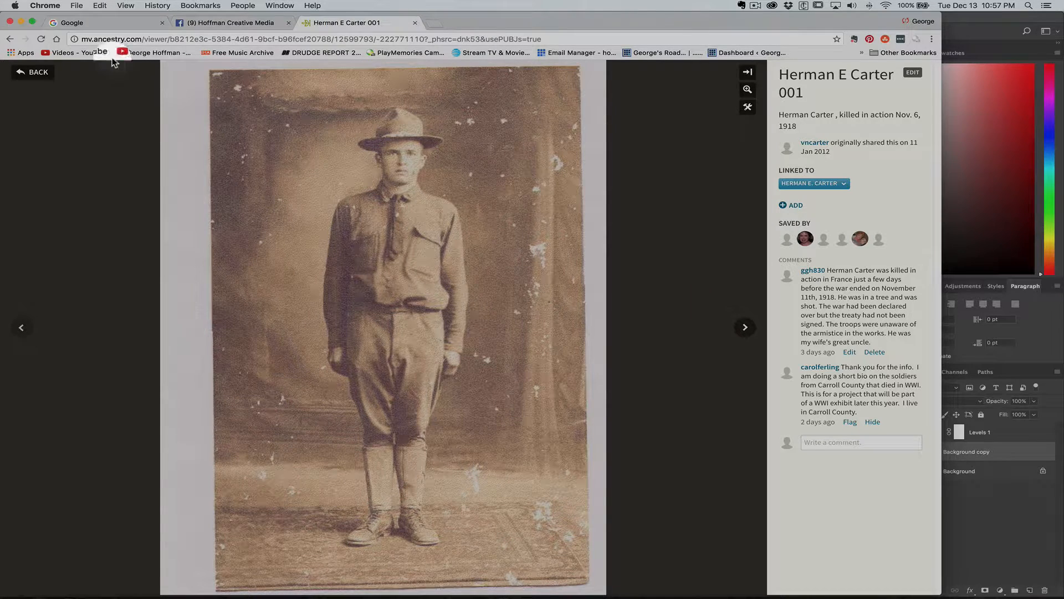
left_click(39, 74)
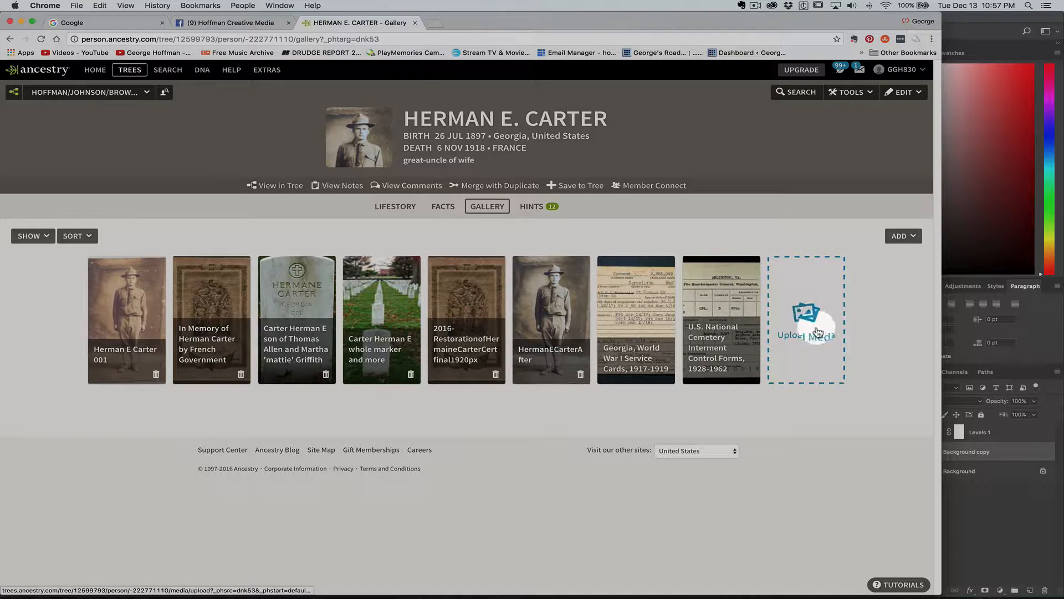
left_click(554, 305)
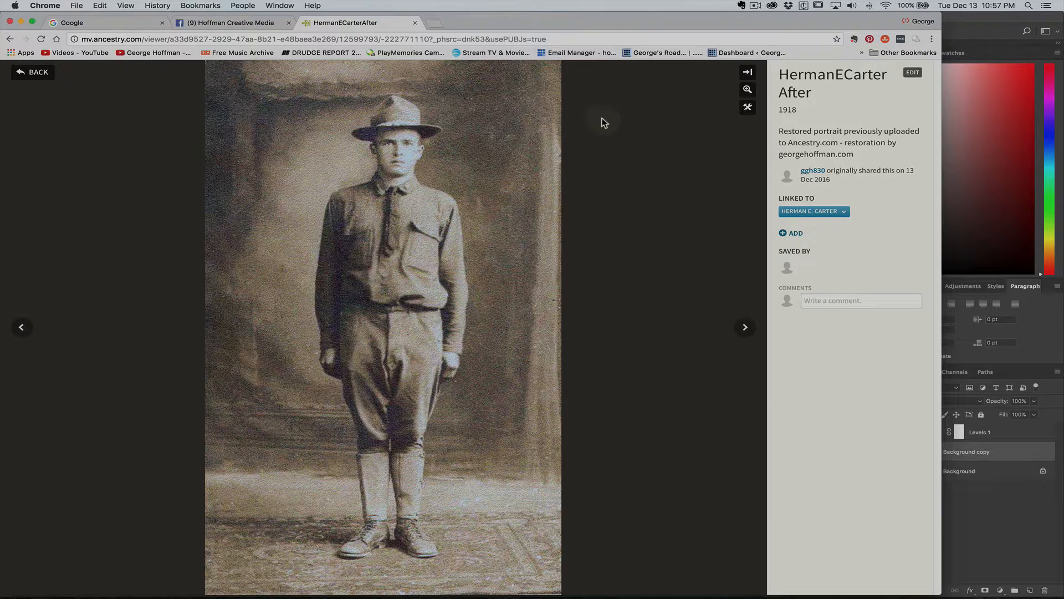
left_click(9, 40)
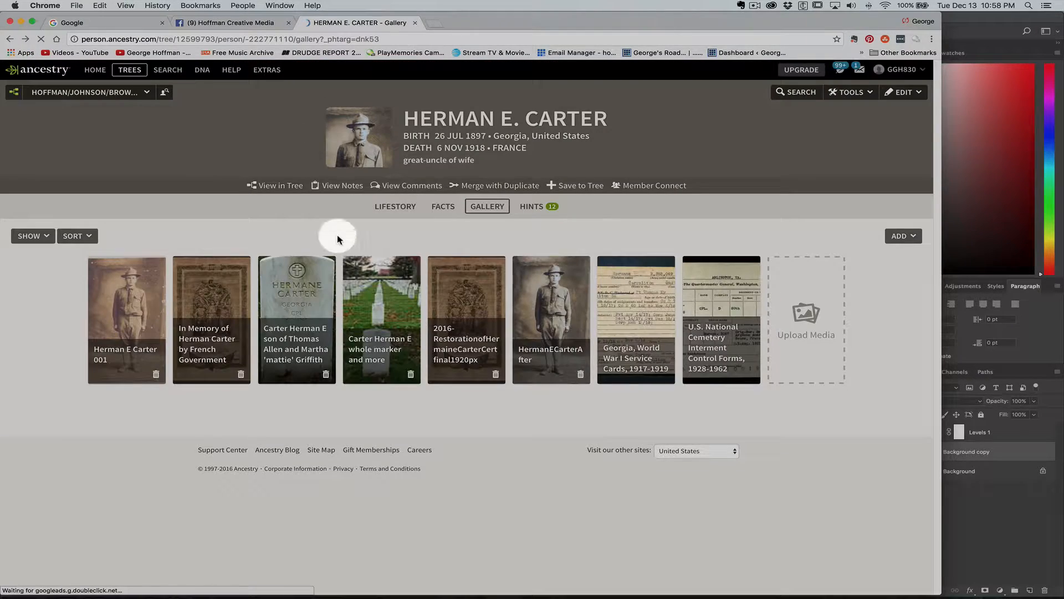
Switch back to Photoshop and widen the canvas to 26 inches, anchoring the photo at the middle right
key("super+Tab")
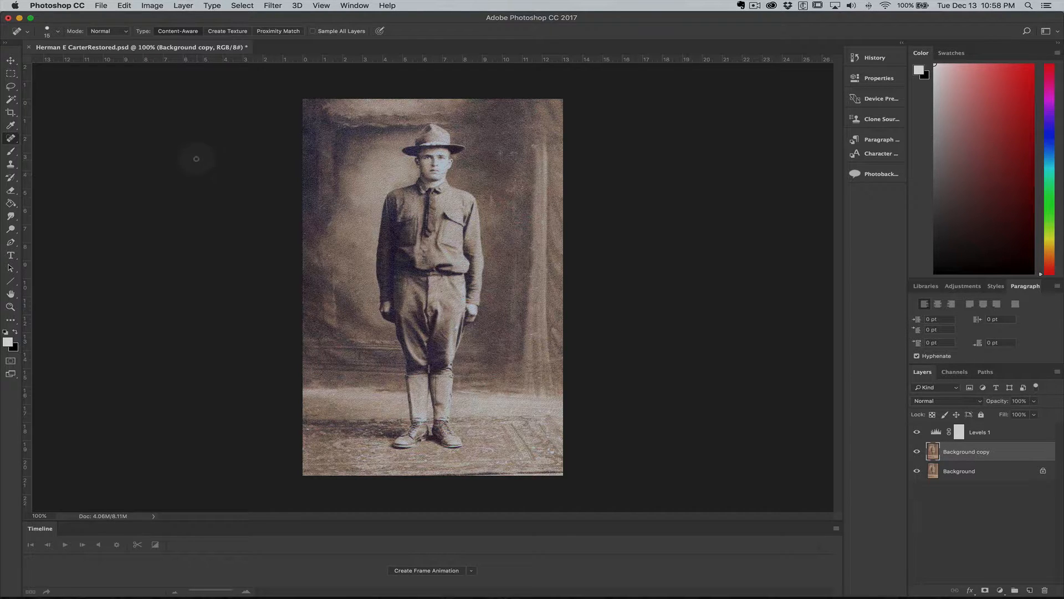
left_click(154, 7)
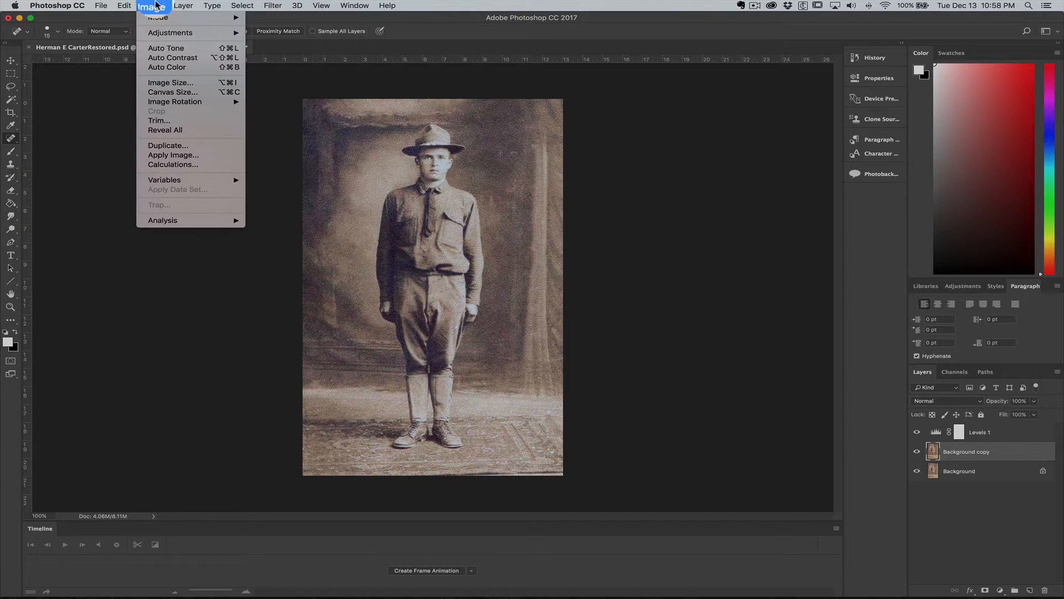
left_click(165, 92)
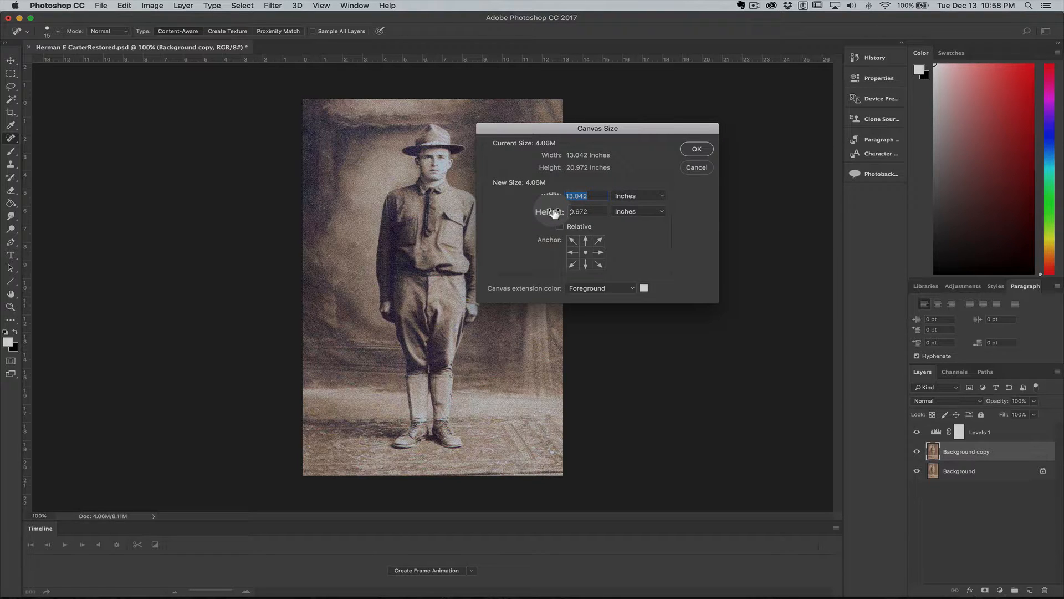
type("2")
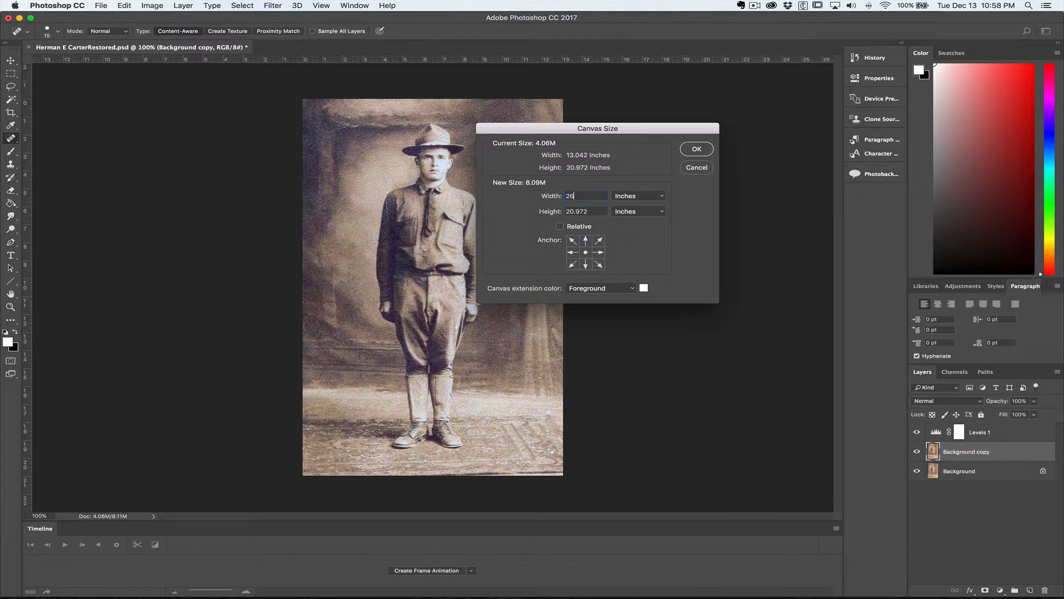
type("6")
left_click(573, 252)
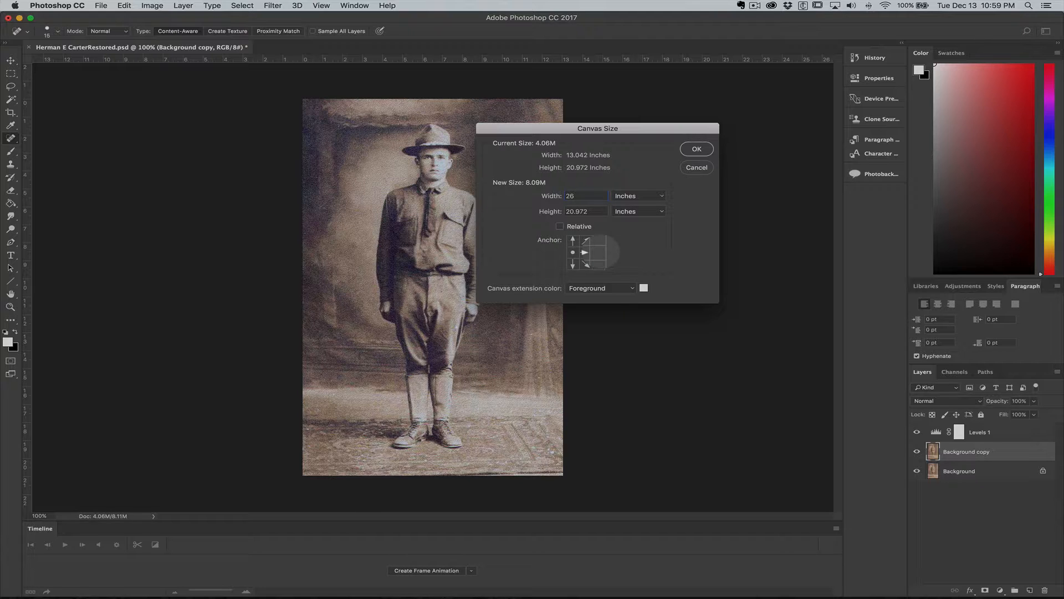
left_click(599, 252)
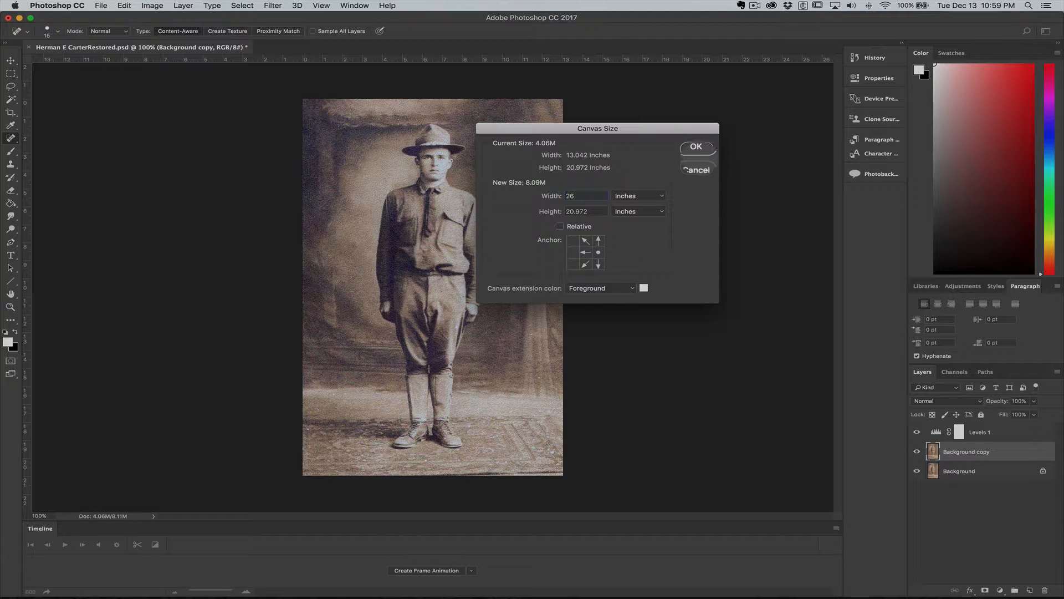
left_click(697, 149)
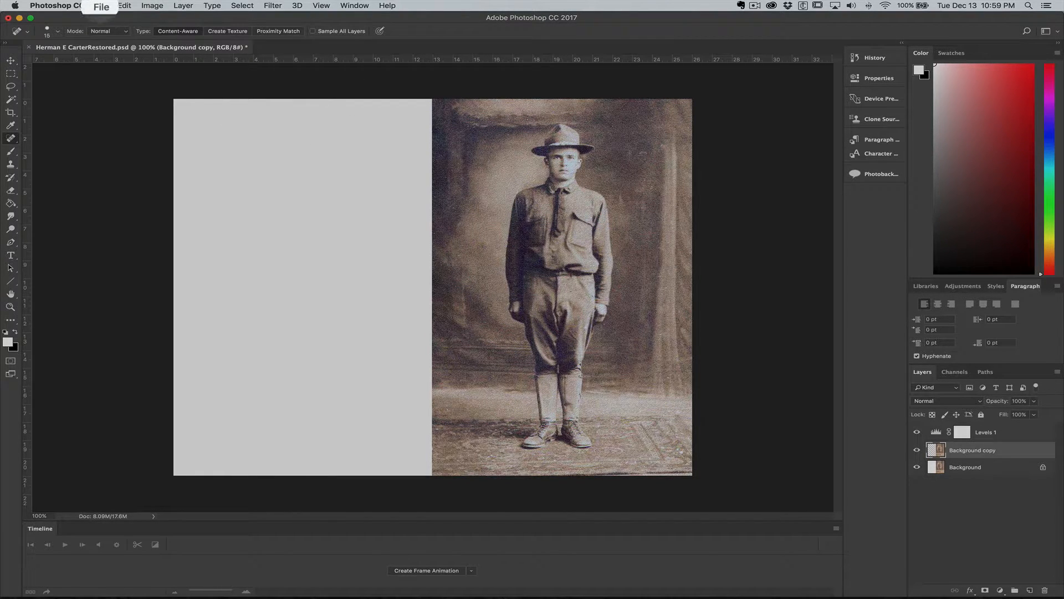
Place the soldier's "before" PSD as an embedded image in the widened document
left_click(100, 7)
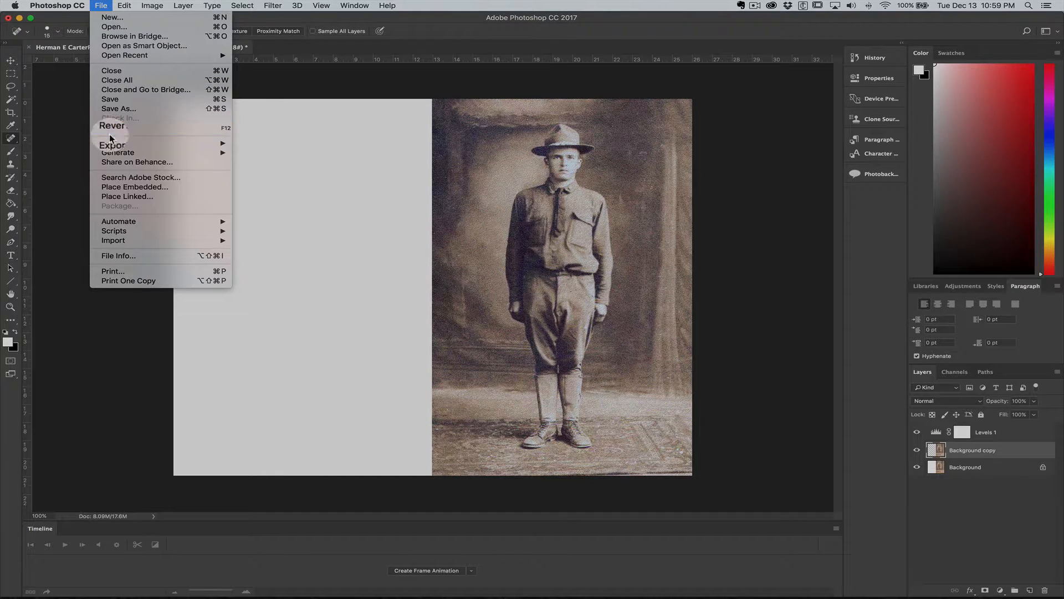
left_click(121, 187)
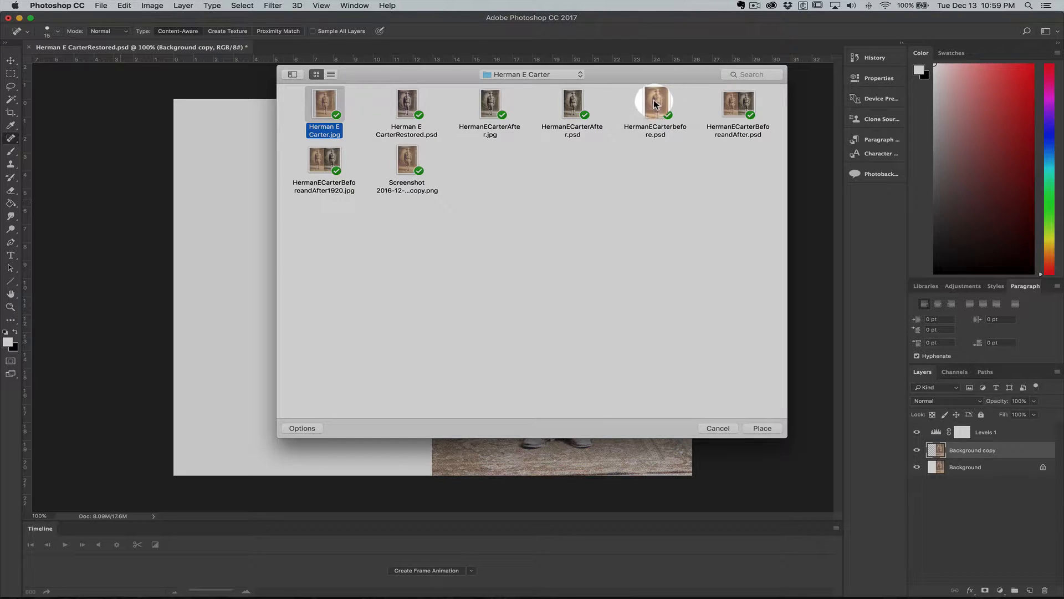
left_click(655, 111)
left_click(755, 425)
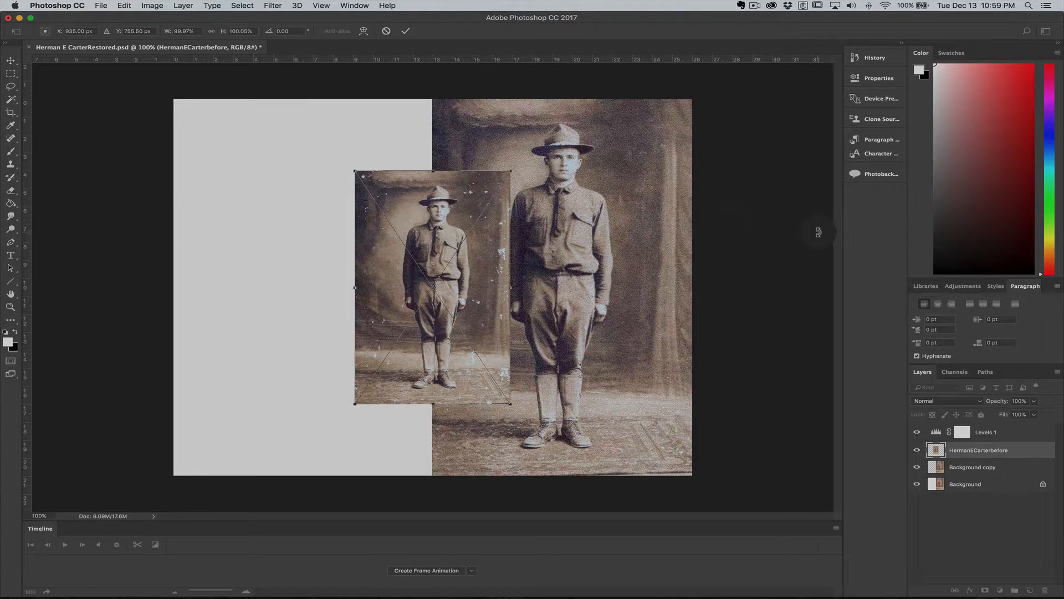
Enlarge the placed photo to about 166% so it fills the blank left half, and move its layer above Levels 1
left_click_drag(407, 270, 228, 190)
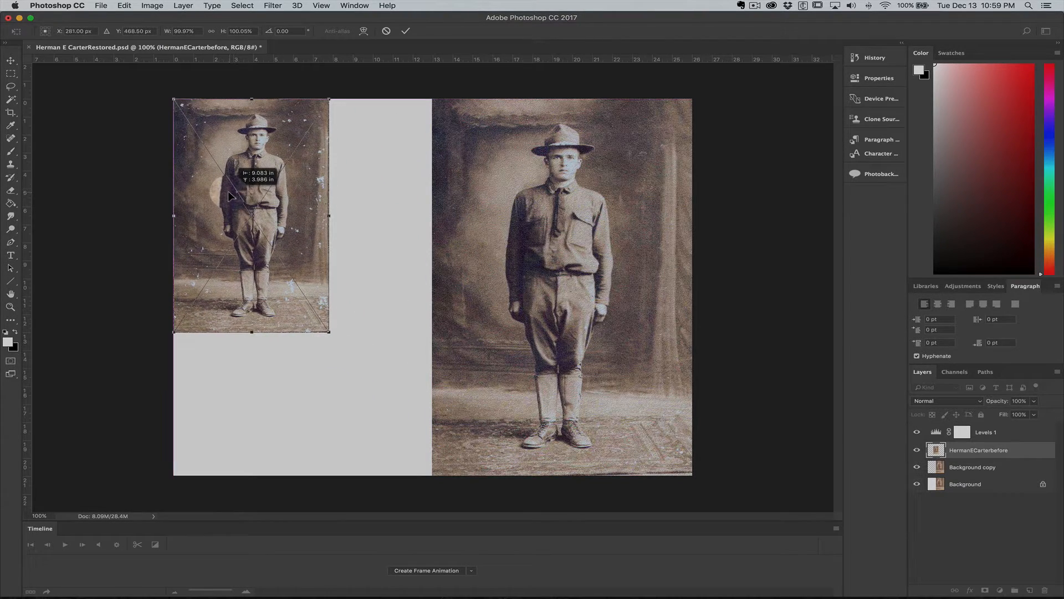
left_click(329, 324)
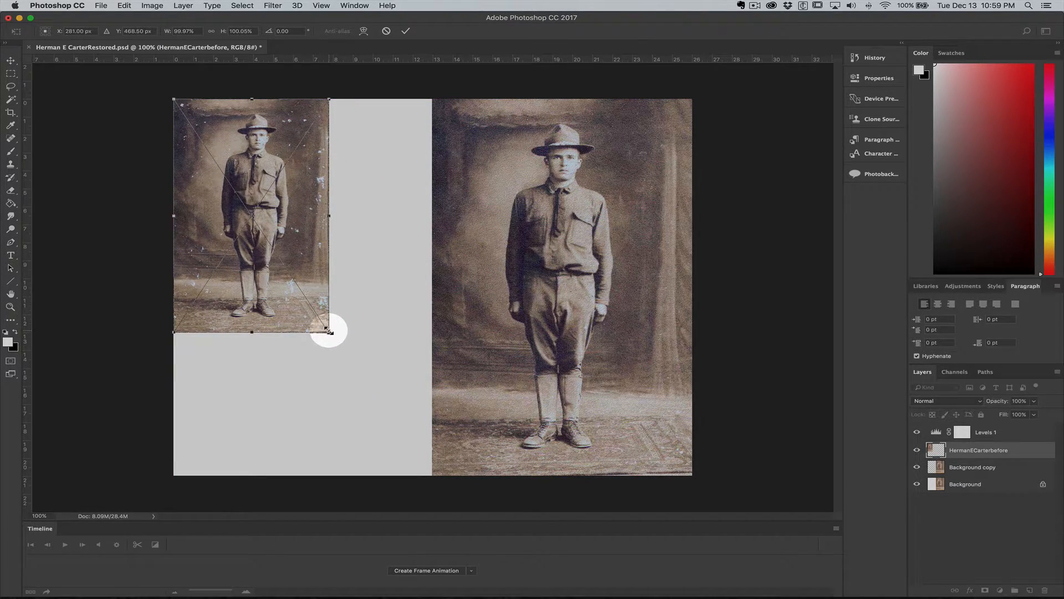
left_click_drag(330, 332, 446, 477)
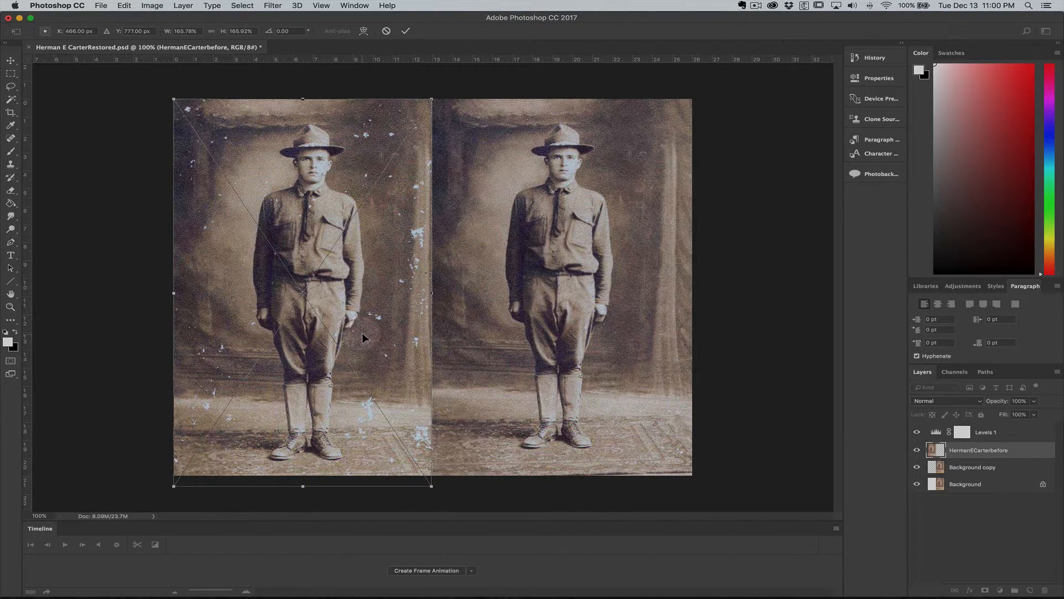
left_click_drag(361, 333, 362, 329)
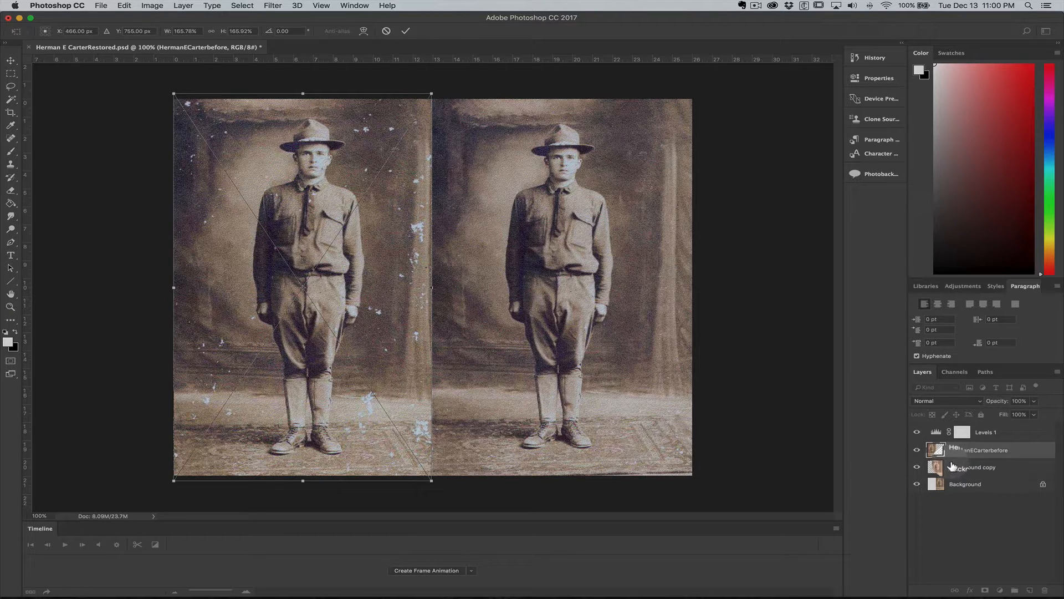
key("Return")
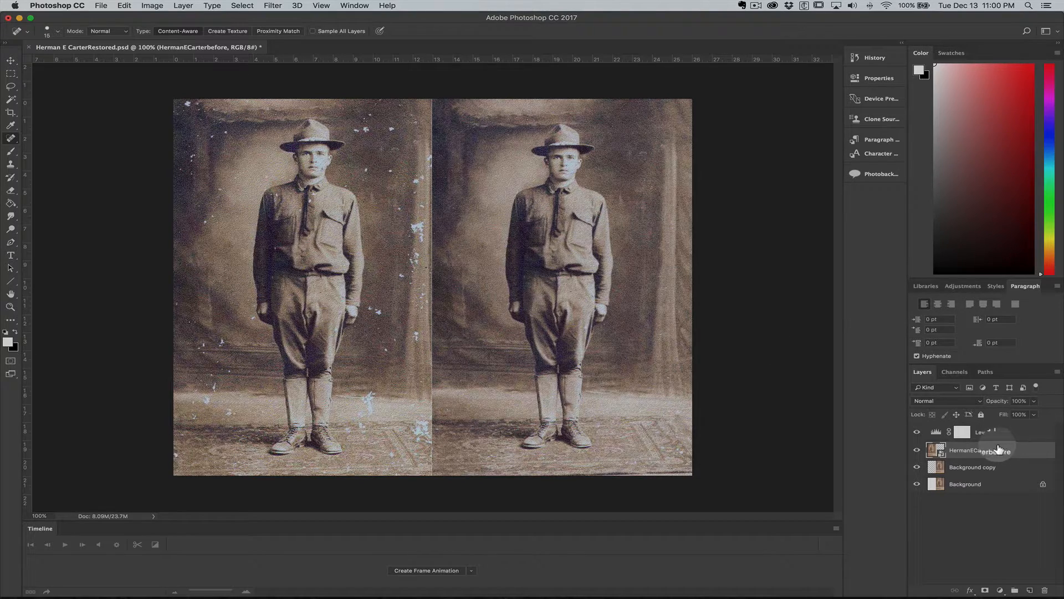
left_click_drag(993, 453, 993, 428)
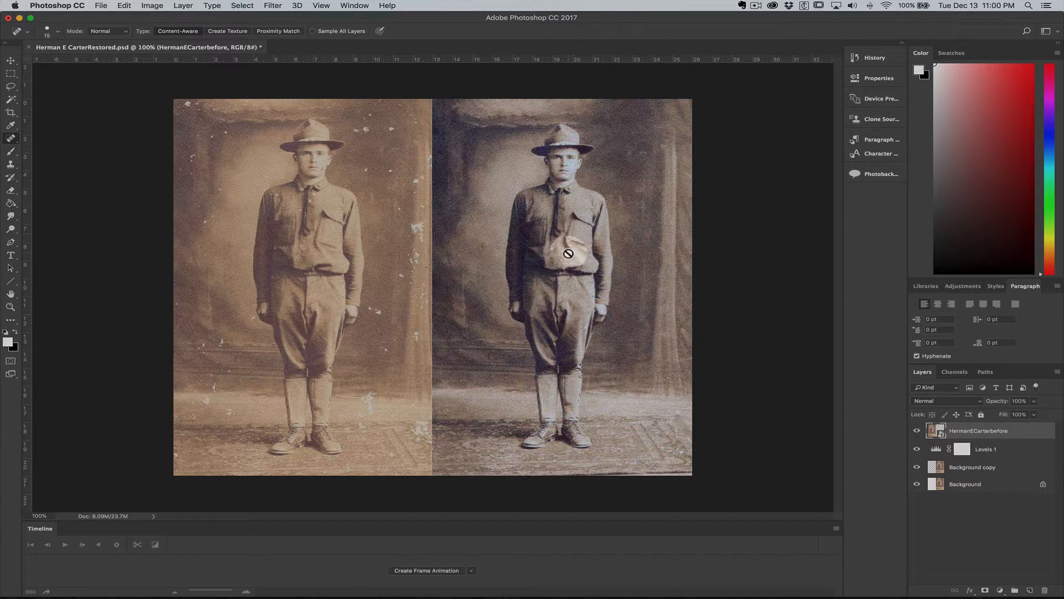
Save the comparison as a new layered Photoshop file, replacing "Restored" in its name with "BeforeandAfter2"
left_click(101, 7)
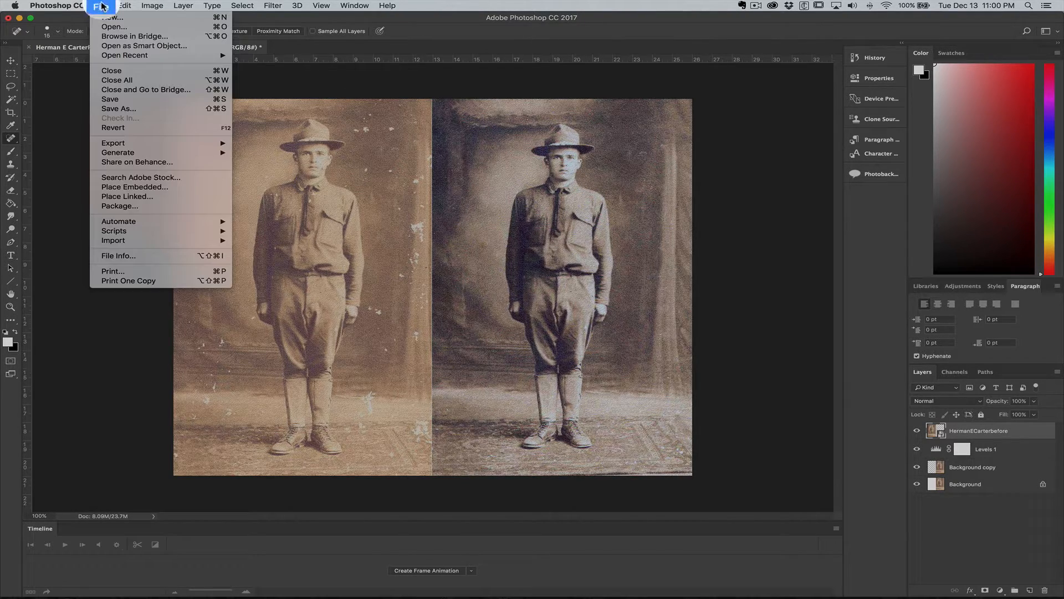
left_click(125, 111)
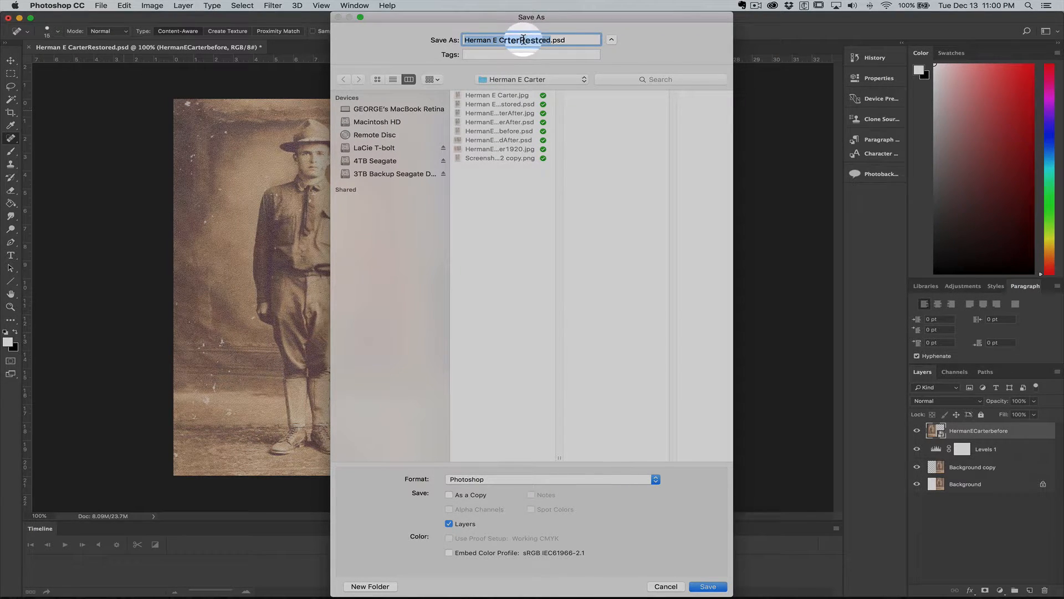
left_click(522, 40)
left_click_drag(520, 40, 549, 39)
type("Bef")
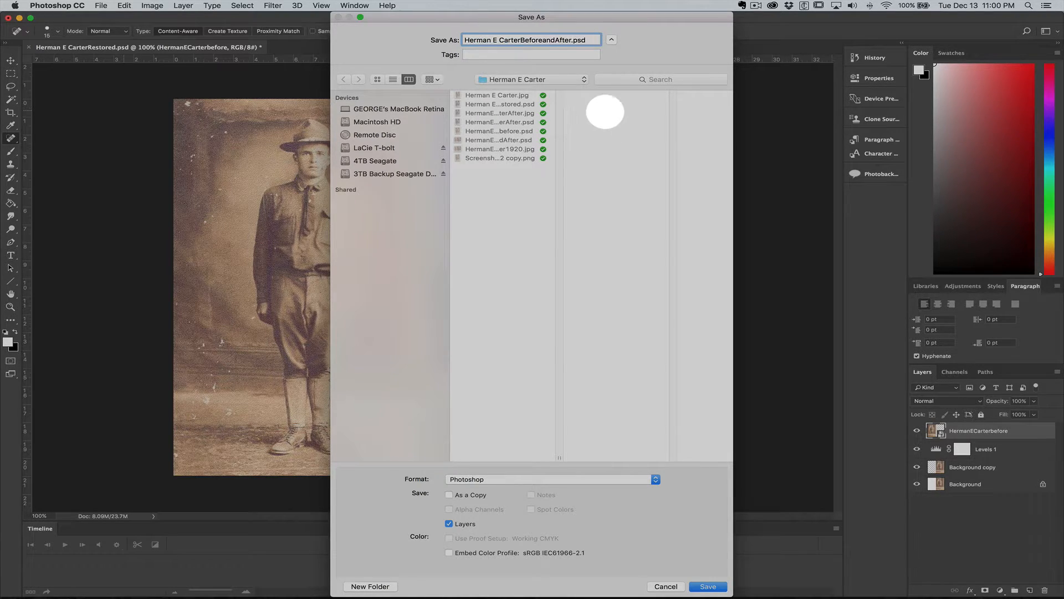
type("2")
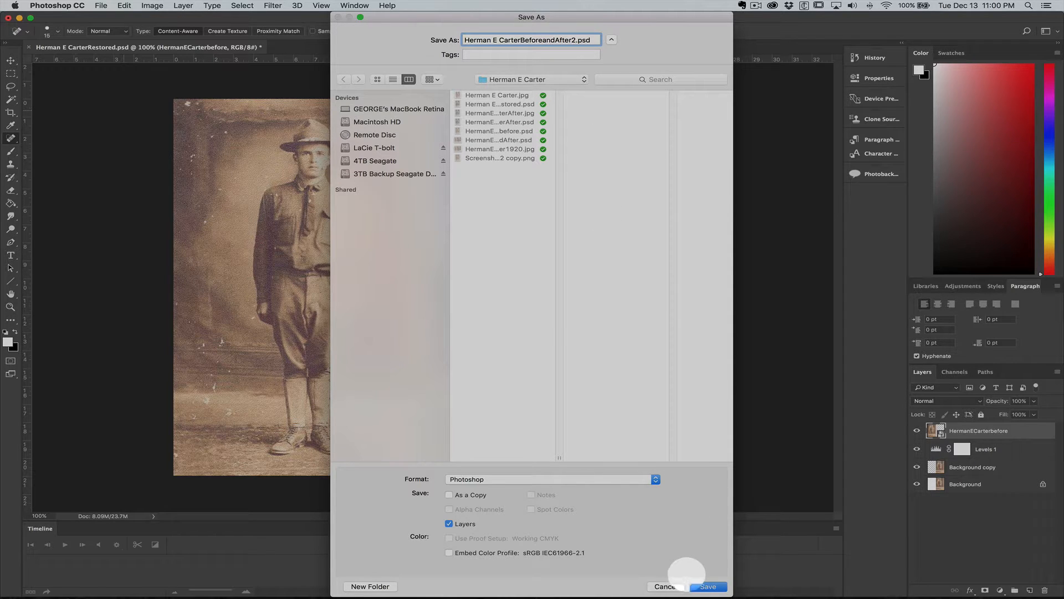
left_click(709, 584)
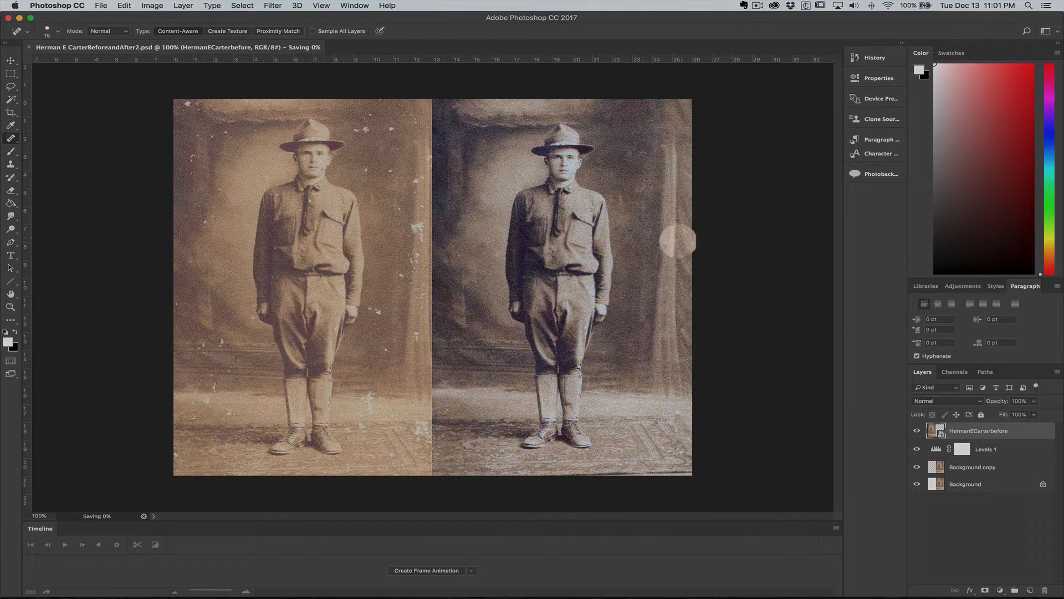